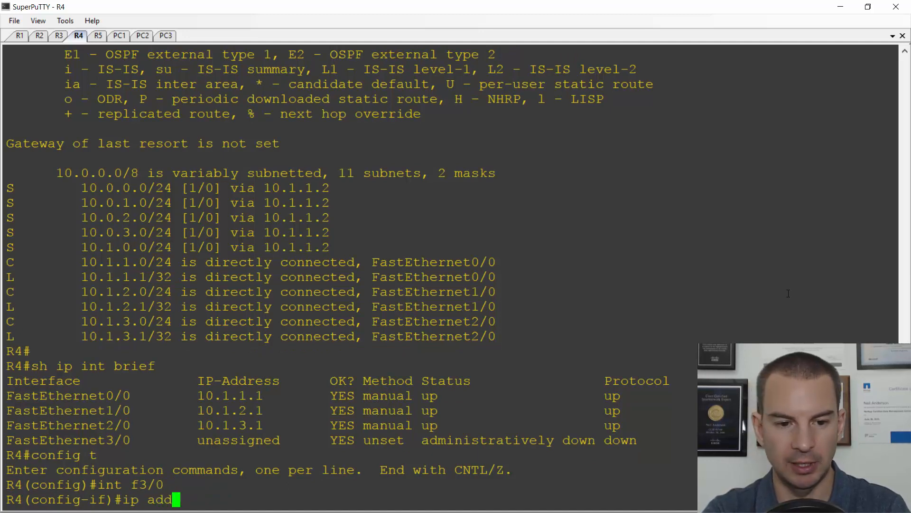
# Assign IP address 203.0.113.1 with subnet mask 255.255.255.0 to R4's FastEthernet3/0 interface.
pyautogui.write('2')
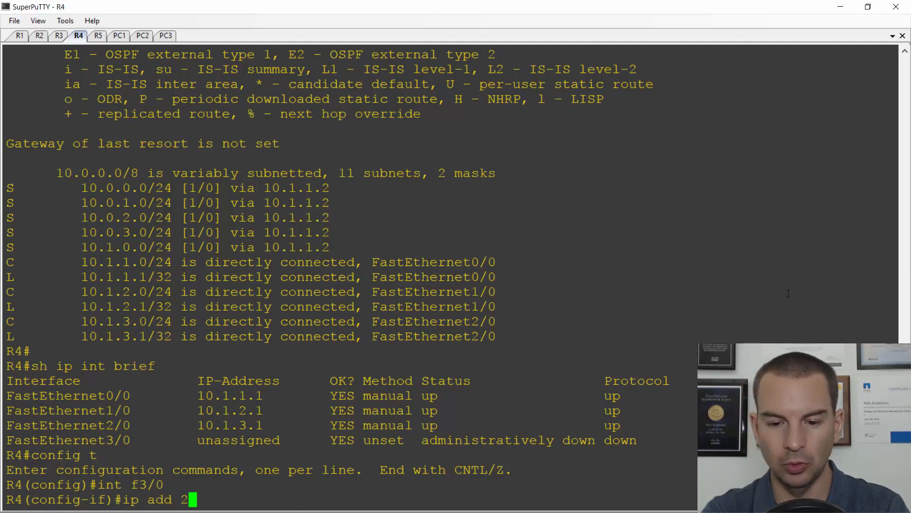
pyautogui.write('03.0')
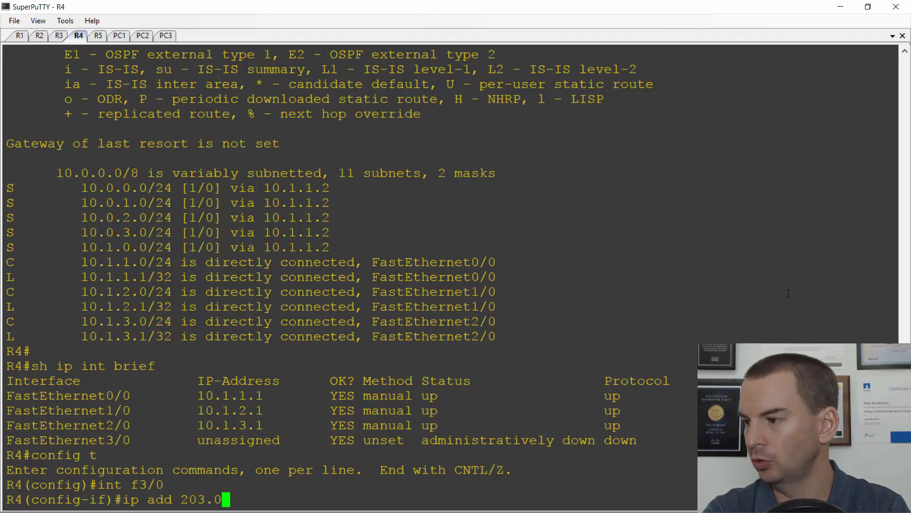
pyautogui.write('.113')
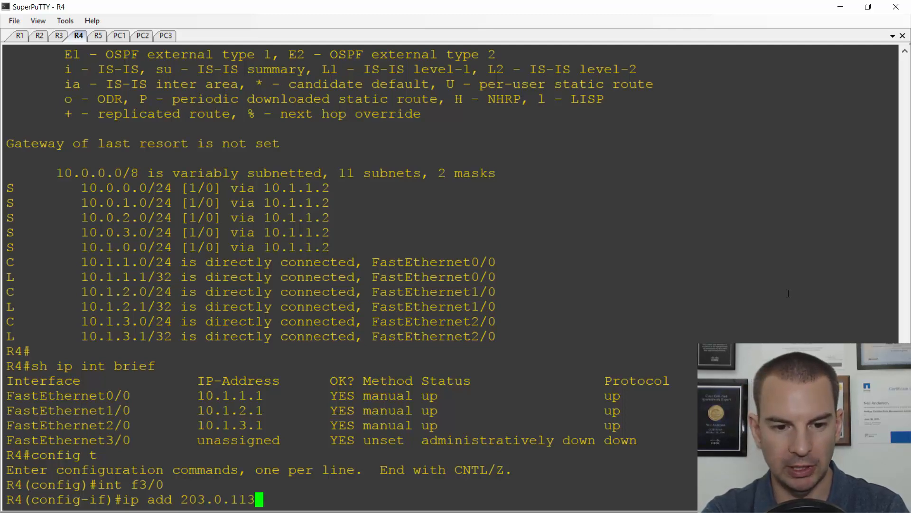
pyautogui.write('.1 2')
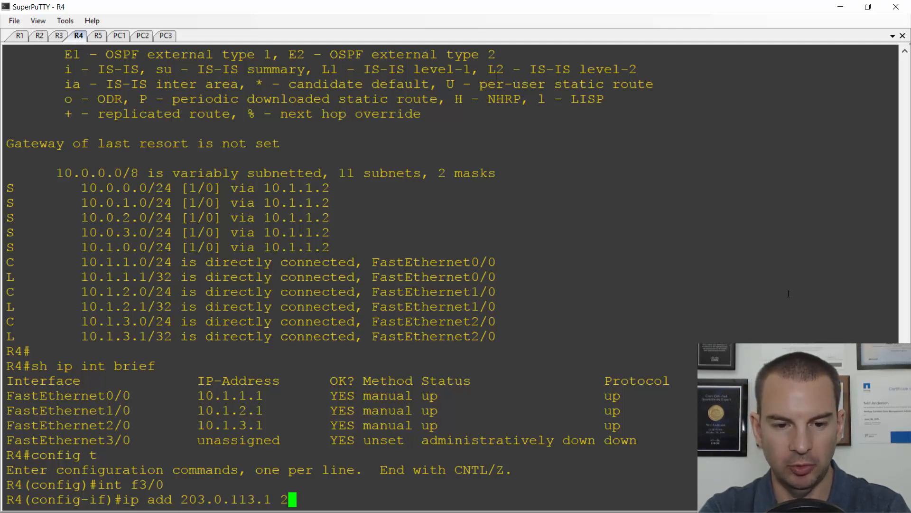
pyautogui.write('55.255.255.')
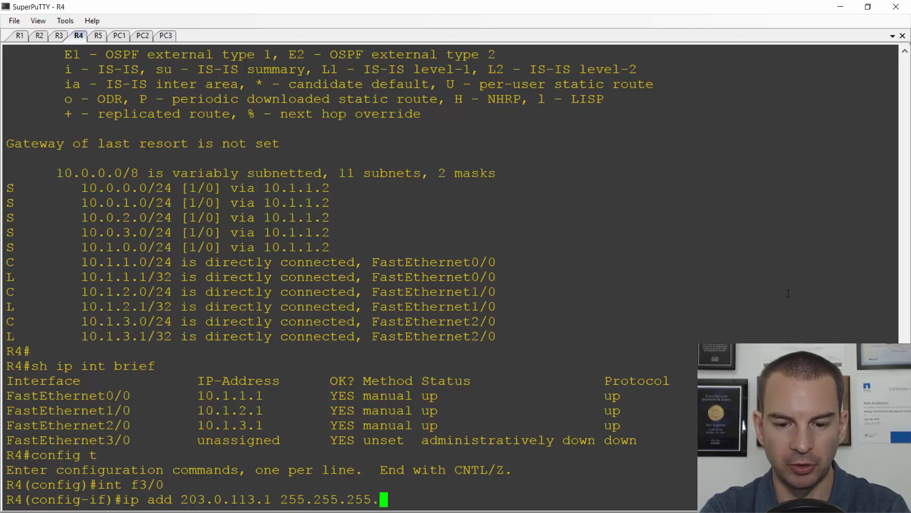
pyautogui.write('0')
pyautogui.press('Return')
# Enable R4's FastEthernet3/0 interface with no shutdown and return to global configuration mode.
pyautogui.write('no shutodwn')
pyautogui.press('BackSpace')
pyautogui.press('BackSpace')
pyautogui.press('BackSpace')
pyautogui.press('BackSpace')
pyautogui.write('down')
pyautogui.press('Return')
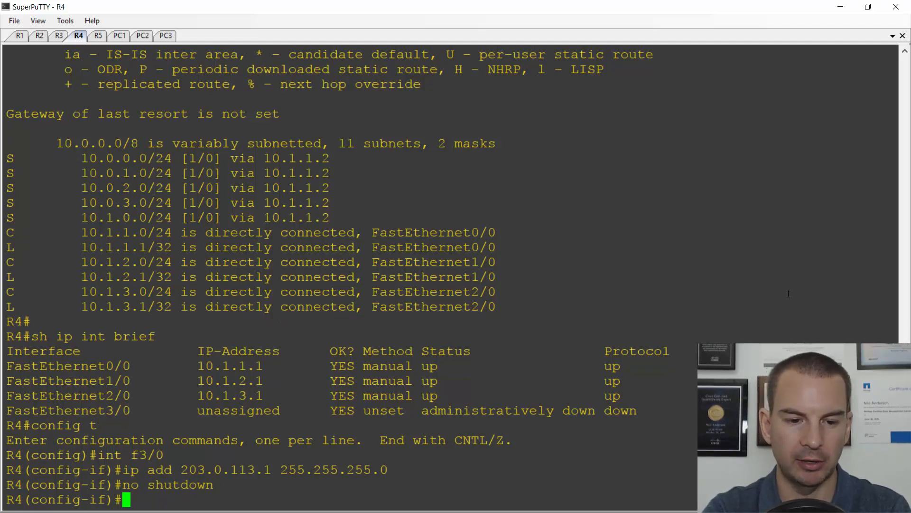
pyautogui.write('exit')
pyautogui.press('Return')
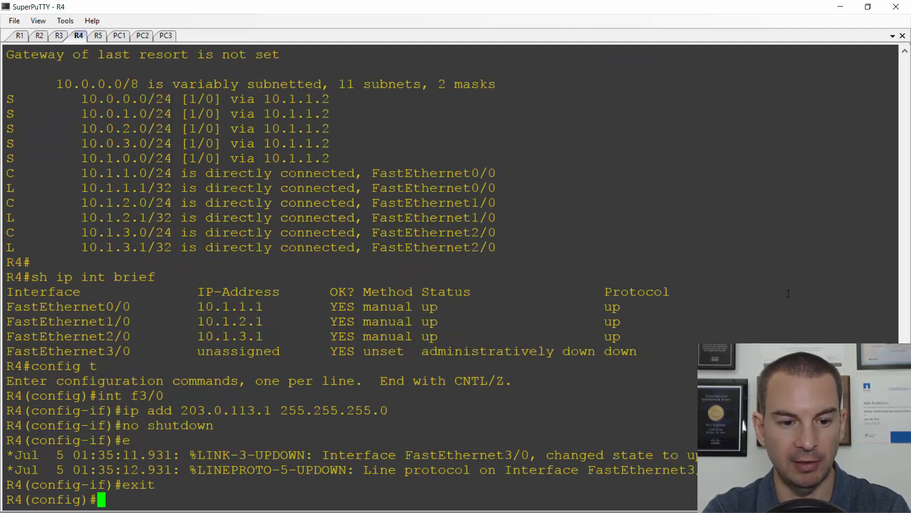
# Display R4's brief IP interface summary from configuration mode to check the status and address of FastEthernet3/0.
pyautogui.write('d')
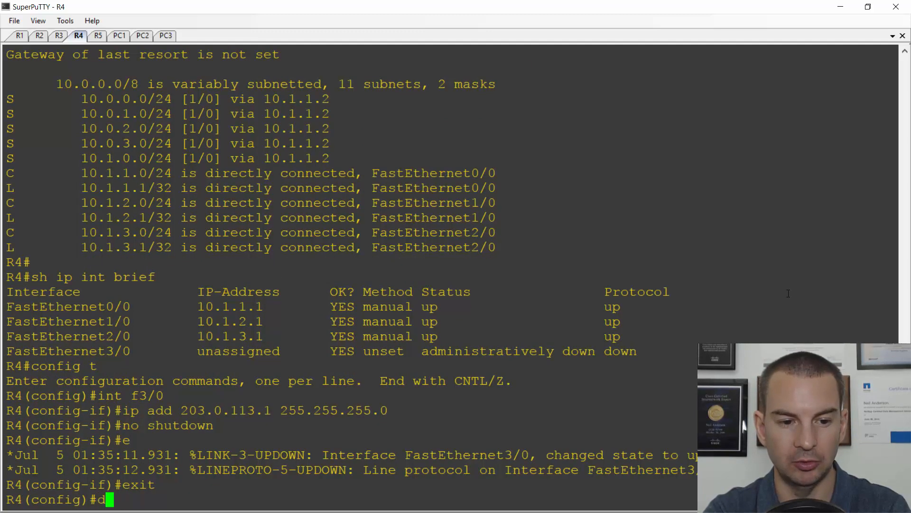
pyautogui.write('o sh ip int ')
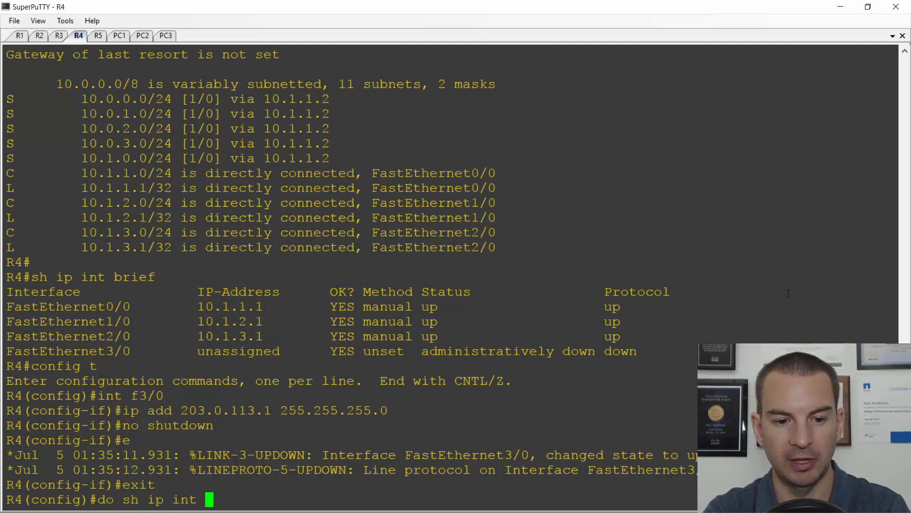
pyautogui.write('breif')
pyautogui.press('Return')
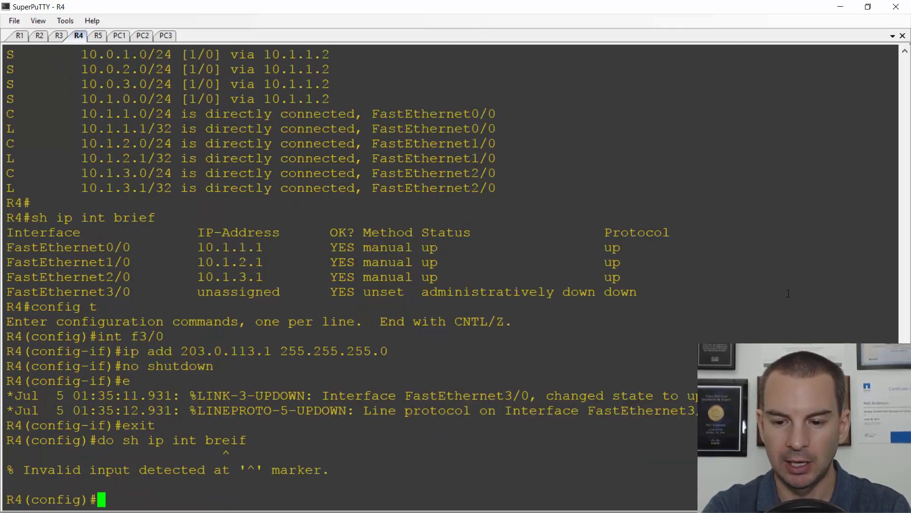
pyautogui.press('Up')
pyautogui.press('BackSpace')
pyautogui.press('BackSpace')
pyautogui.press('BackSpace')
pyautogui.press('BackSpace')
pyautogui.write('rief')
pyautogui.press('Return')
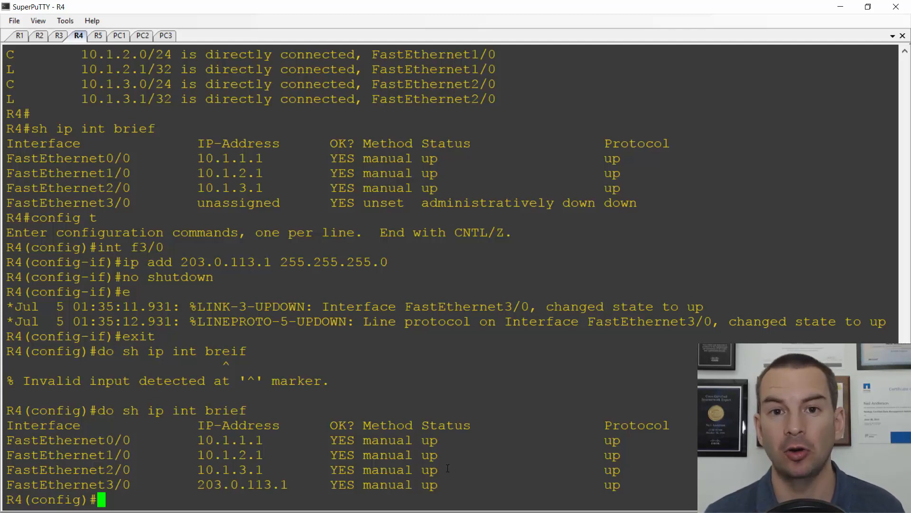
# Add a static default route on R4, 0.0.0.0 0.0.0.0, with next hop 203.0.113.2.
pyautogui.write('ip route 0.0.0.0')
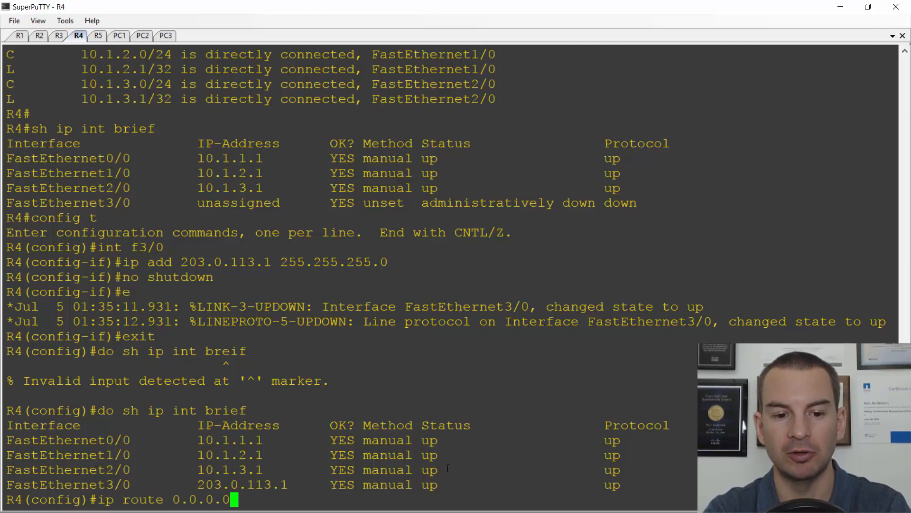
pyautogui.write(' 0.0.0.')
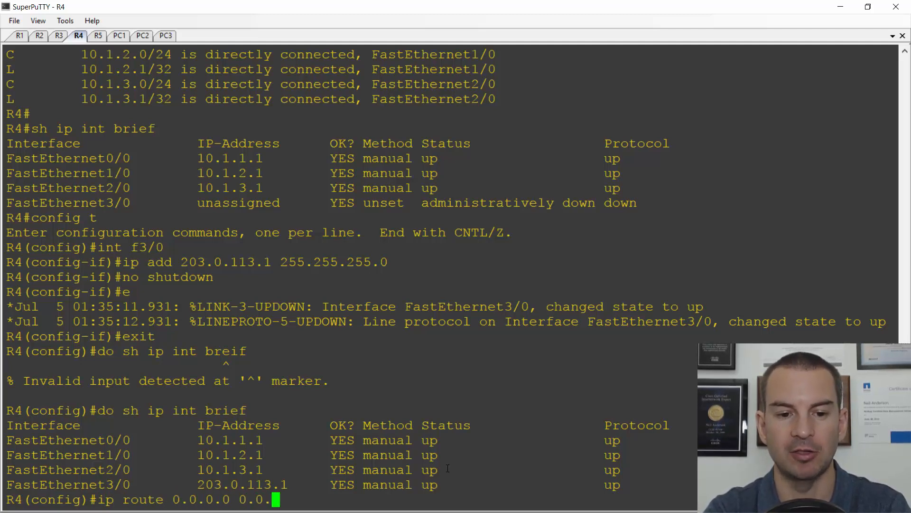
pyautogui.write('0')
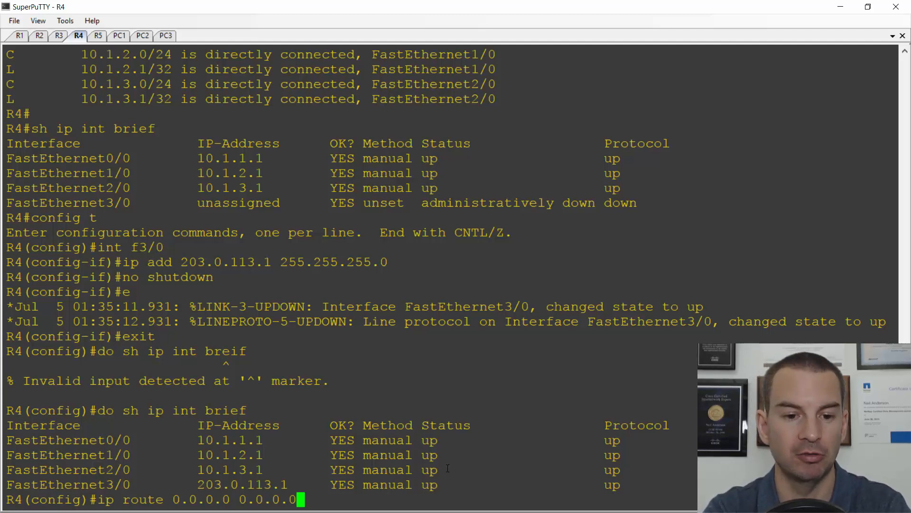
pyautogui.write('20')
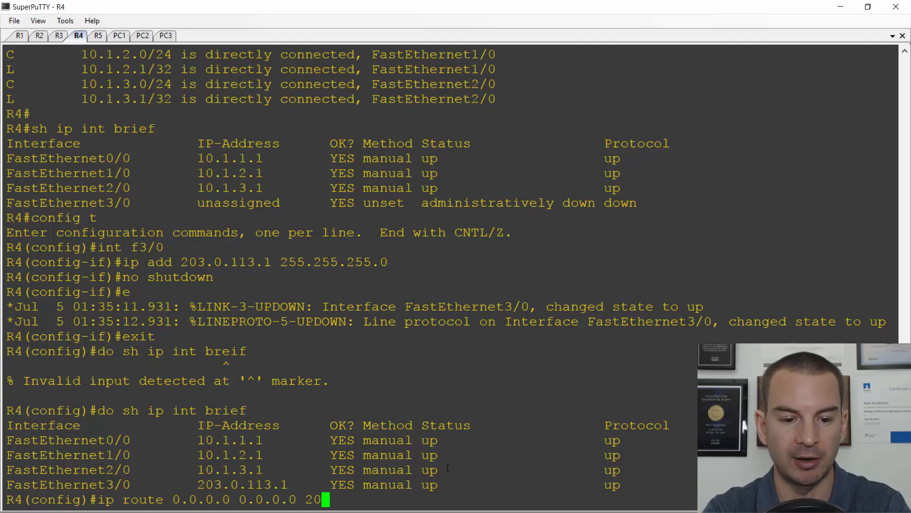
pyautogui.write('3.0.11')
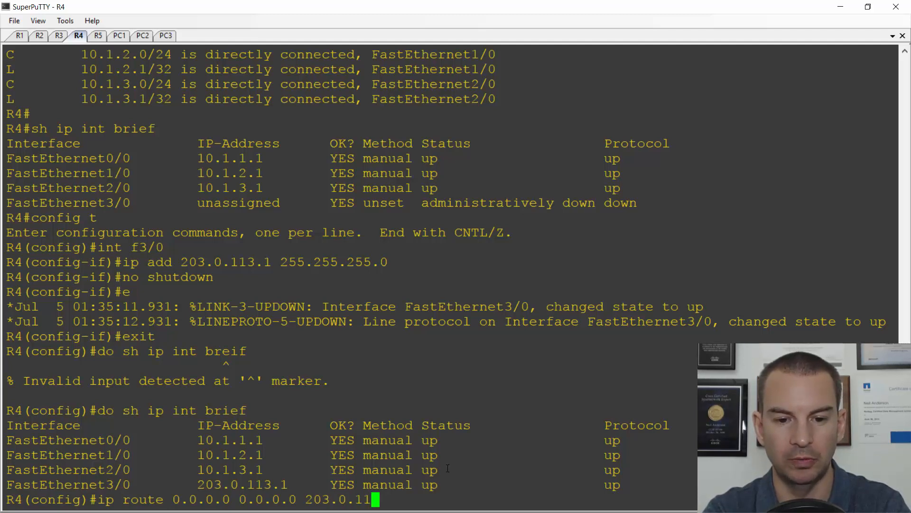
pyautogui.write('3.2')
pyautogui.press('Return')
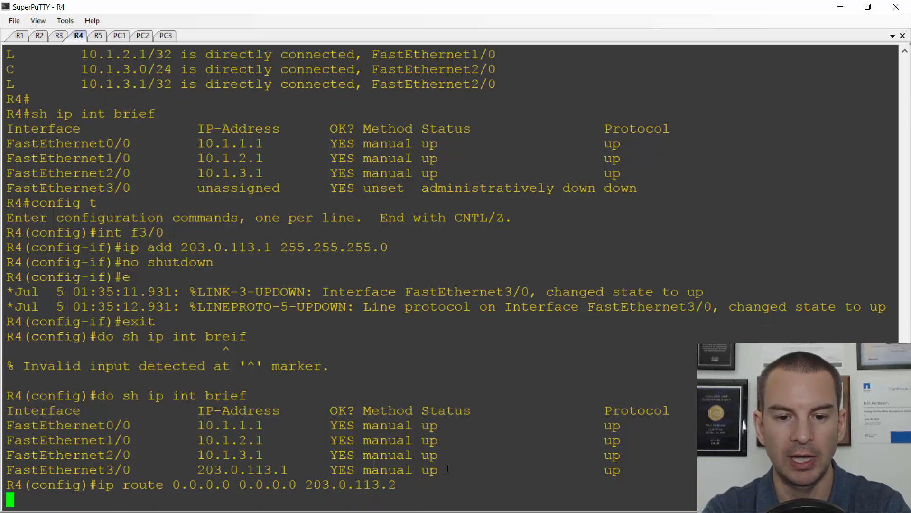
# Display R4's full routing table and highlight the gateway of last resort address and the default route entry.
pyautogui.write('do ')
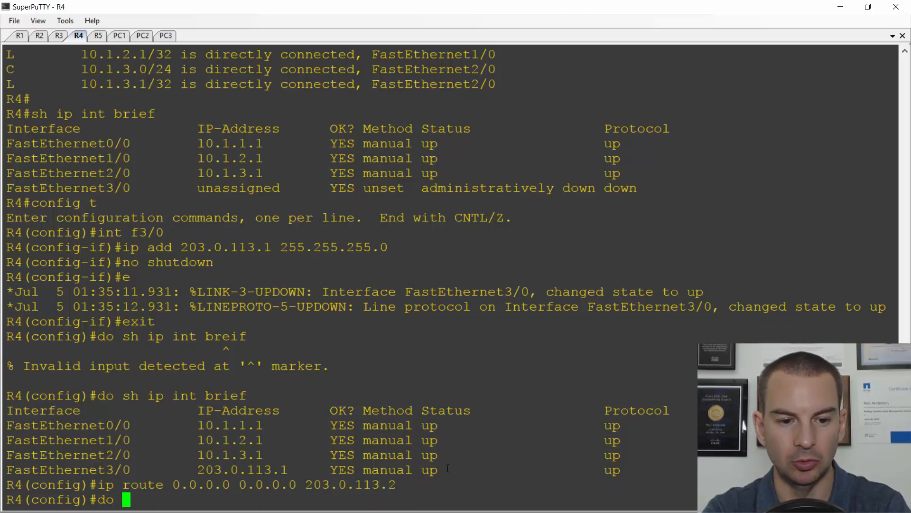
pyautogui.write('sh ip route')
pyautogui.press('Return')
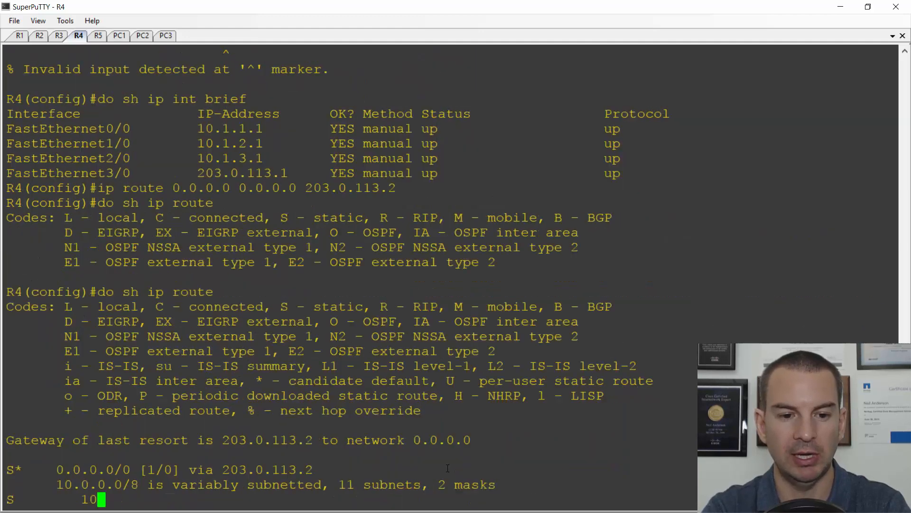
pyautogui.press('space')
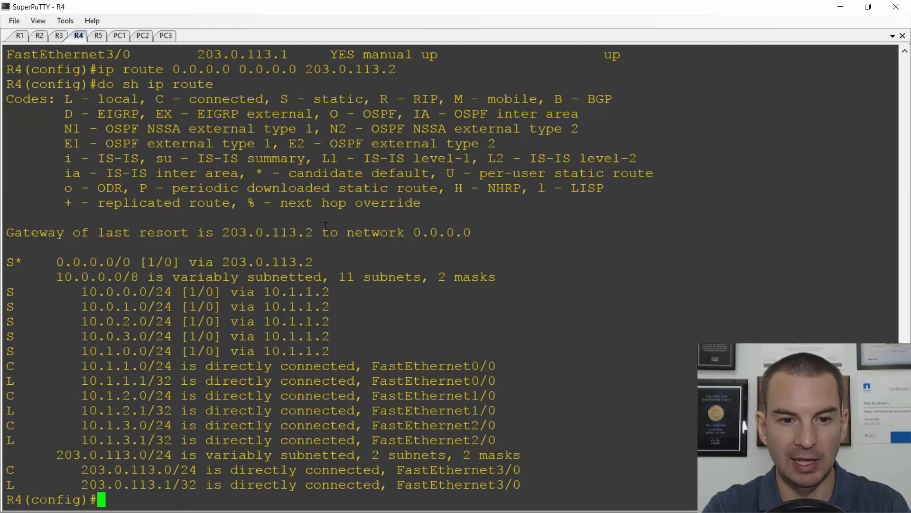
pyautogui.moveTo(317, 233); pyautogui.dragTo(230, 233)
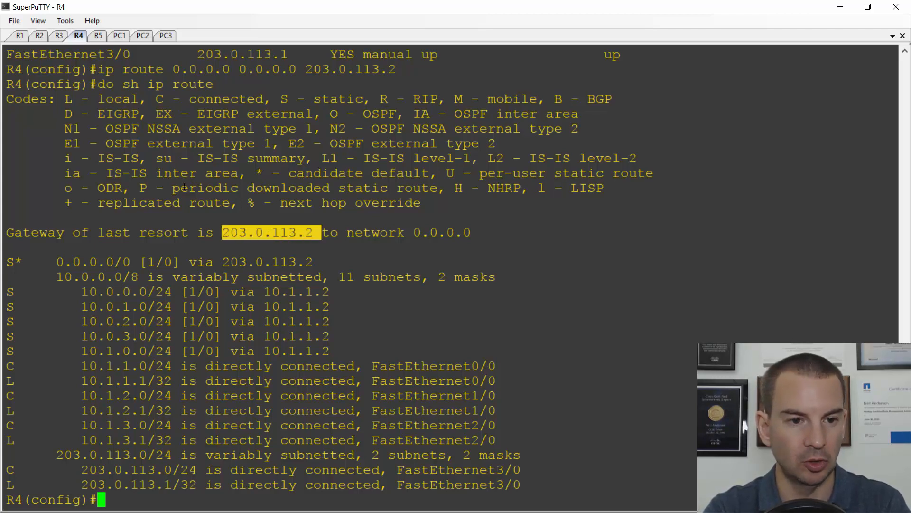
pyautogui.moveTo(314, 261); pyautogui.dragTo(14, 261)
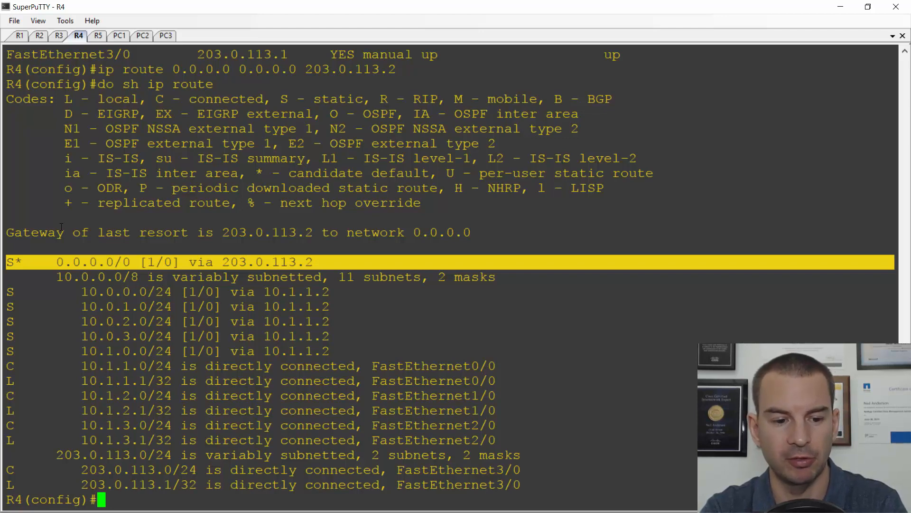
# Consult the lab topology slide, then in R3's configuration mode add a default route, 0.0.0.0 0.0.0.0, with next hop 10.1.1.1.
pyautogui.hotkey('alt', 'Tab')
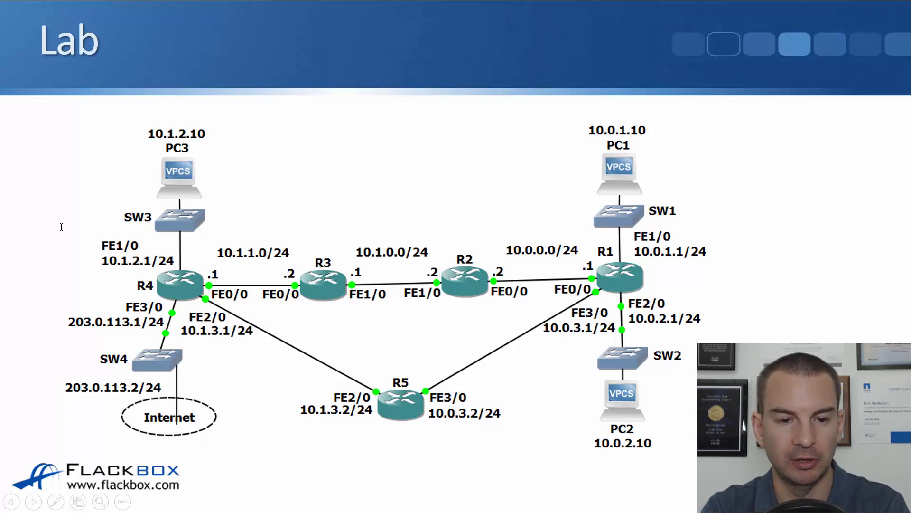
pyautogui.hotkey('alt', 'Tab')
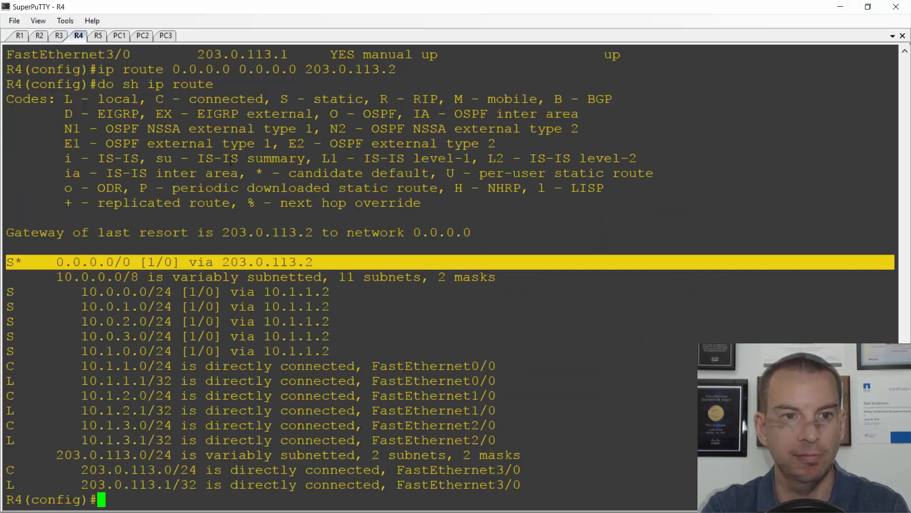
pyautogui.click(60, 36)
pyautogui.write('config t')
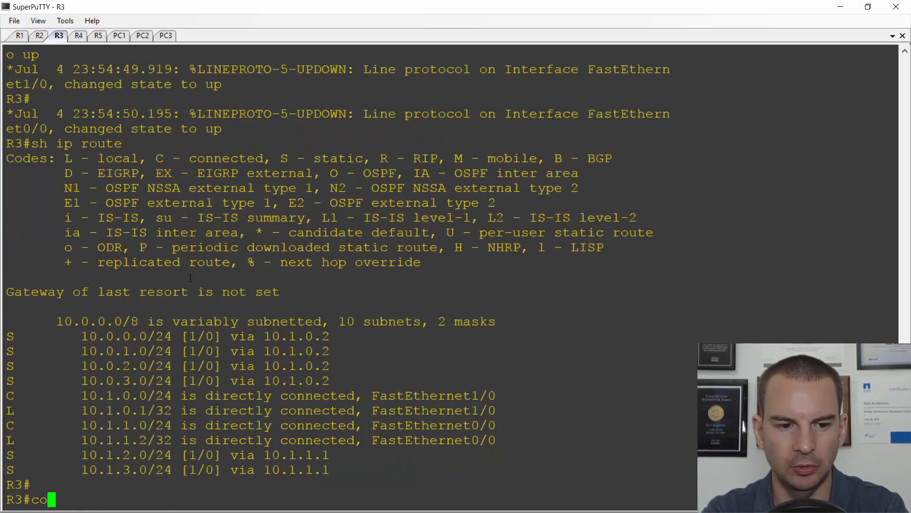
pyautogui.press('Return')
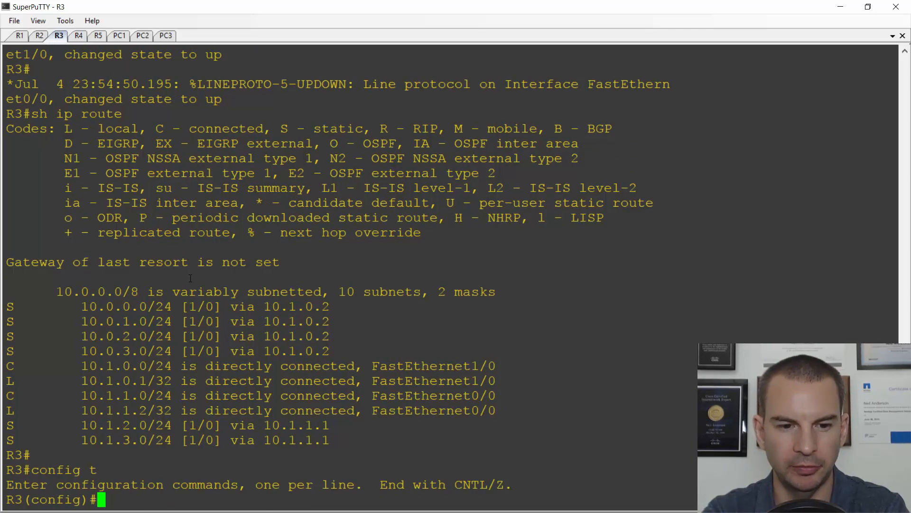
pyautogui.write('ip ')
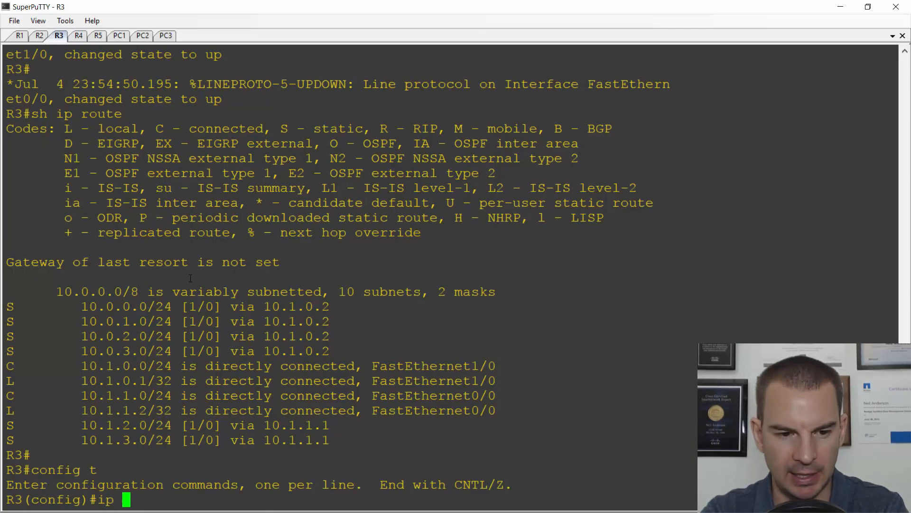
pyautogui.write('route 0.0.0.0 0.0.0.0 ')
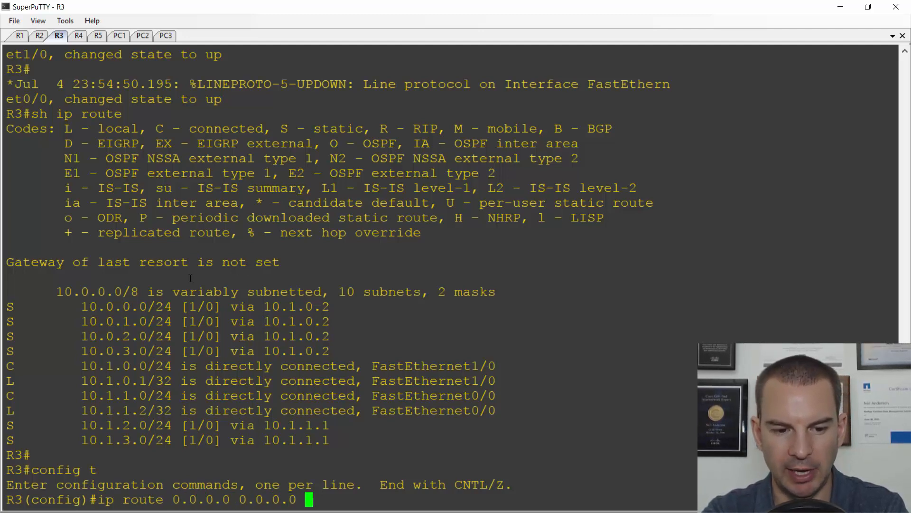
pyautogui.write('10.1.1.1')
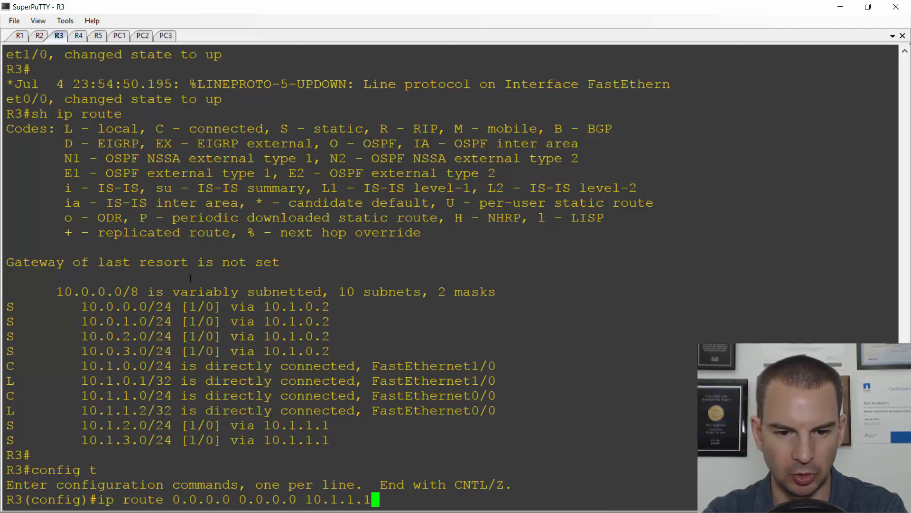
pyautogui.press('Return')
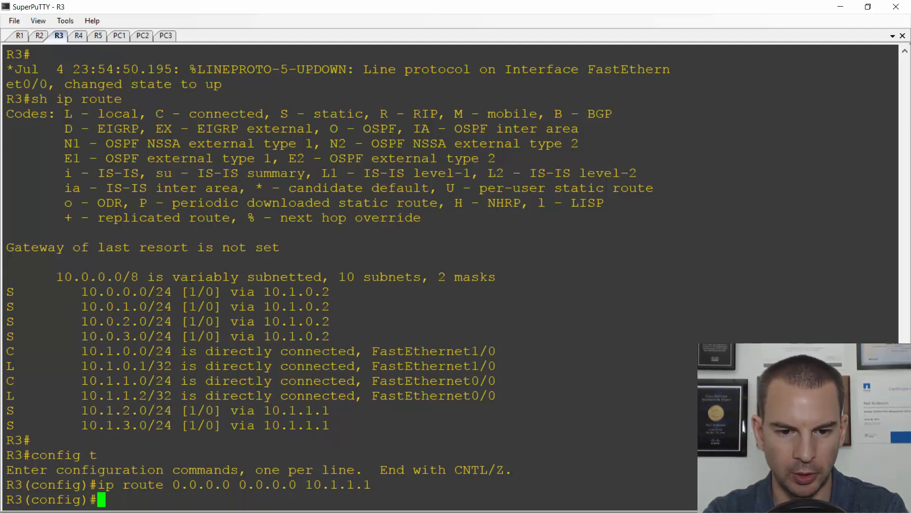
# Check the gateway of last resort and default route in R3's routing table, and switch to the lab topology slide.
pyautogui.write('do sh ')
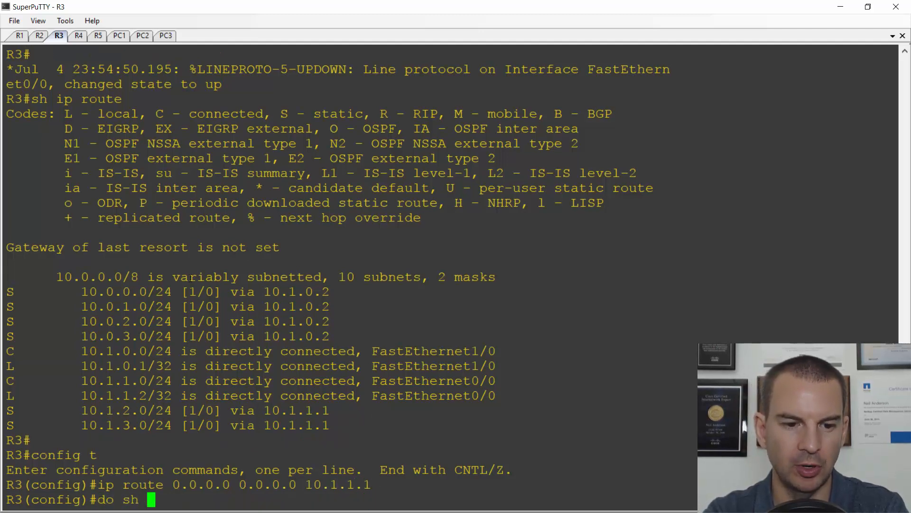
pyautogui.write('ip route')
pyautogui.press('Return')
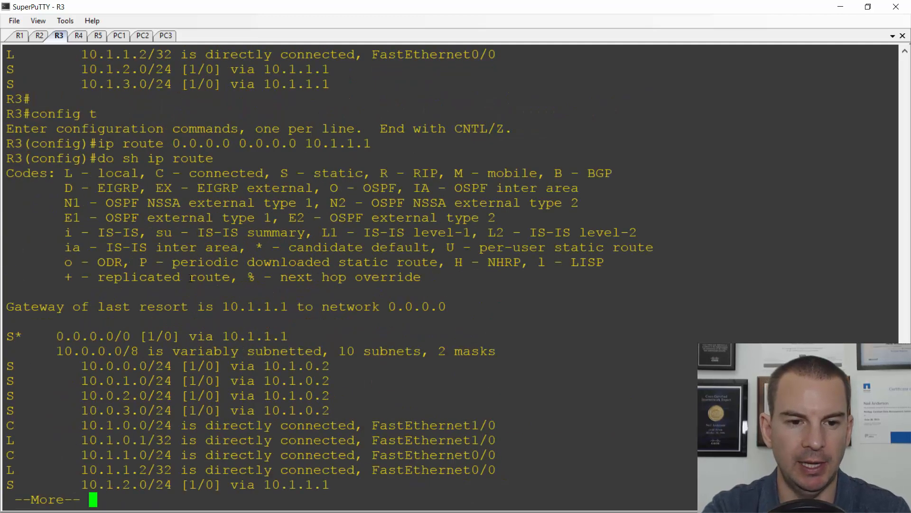
pyautogui.moveTo(290, 307); pyautogui.dragTo(227, 307)
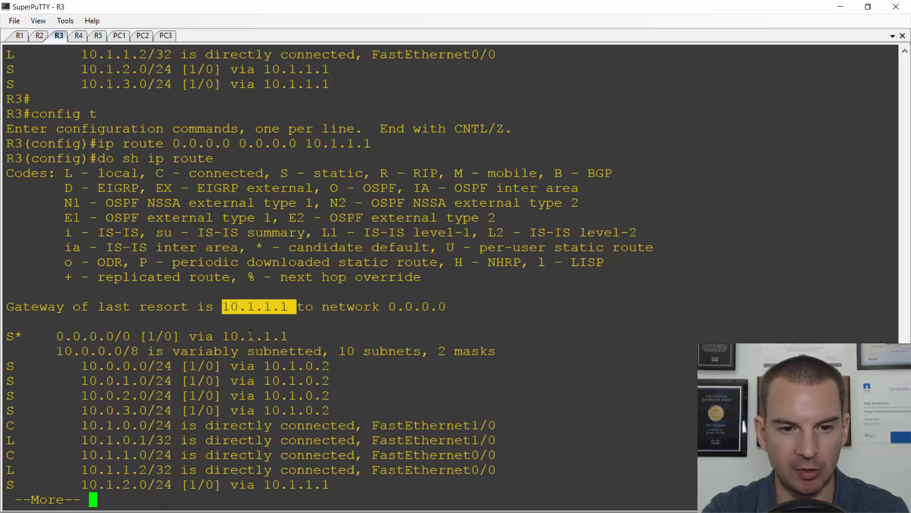
pyautogui.moveTo(289, 335); pyautogui.dragTo(13, 338)
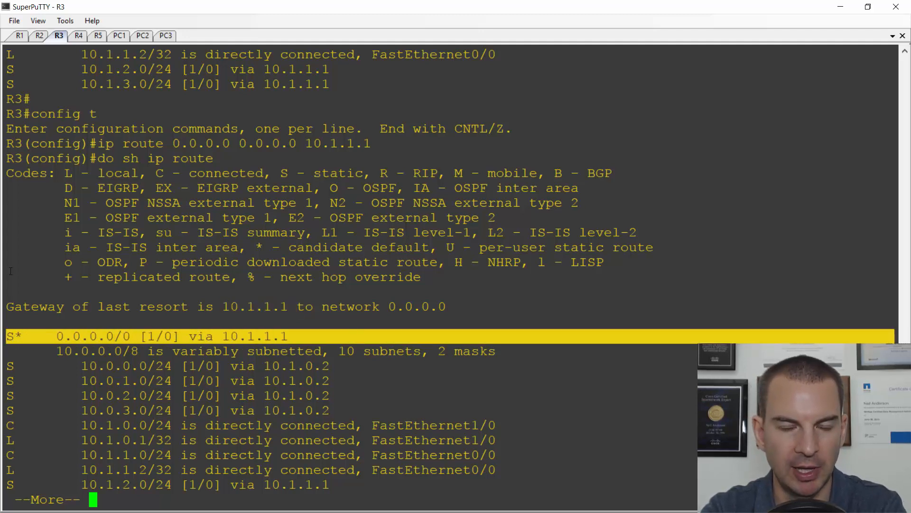
pyautogui.hotkey('alt', 'Tab')
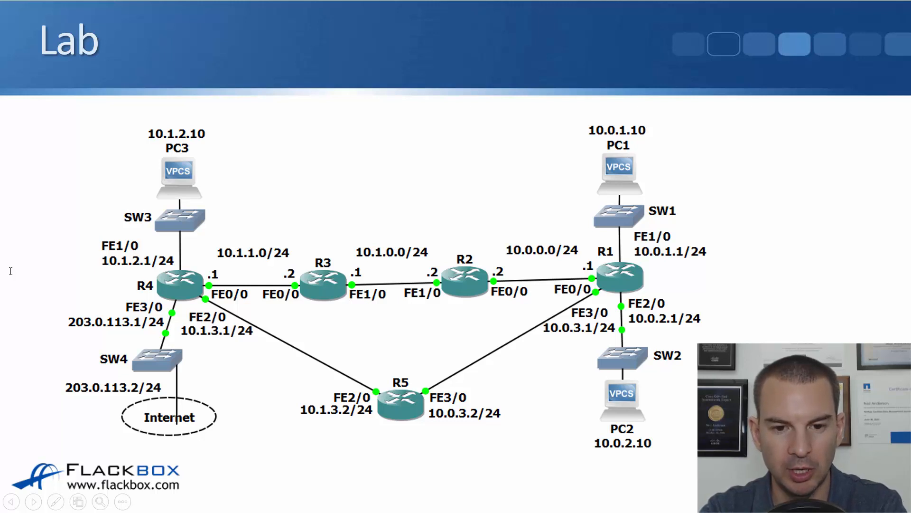
# Return to the SuperPuTTY terminal and, in R2's configuration mode, add a default route, 0.0.0.0 0.0.0.0, with next hop 10.1.0.1.
pyautogui.hotkey('alt', 'Tab')
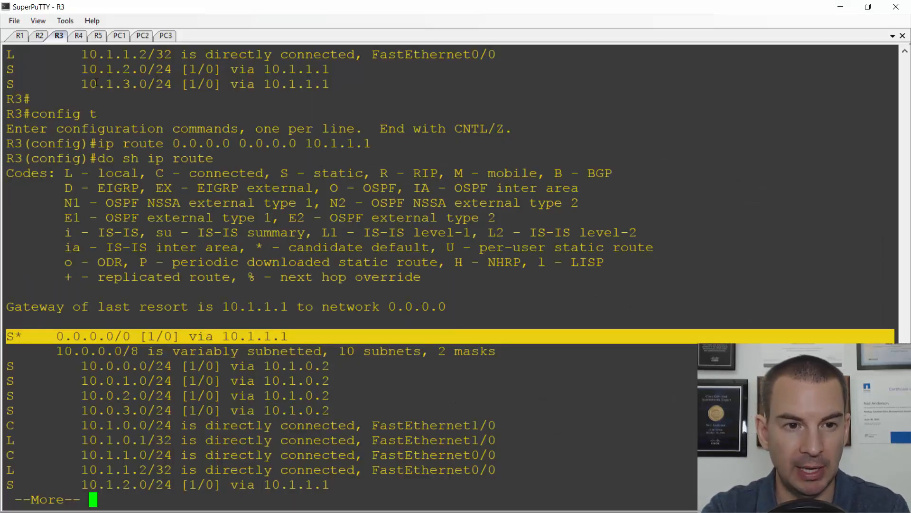
pyautogui.click(41, 36)
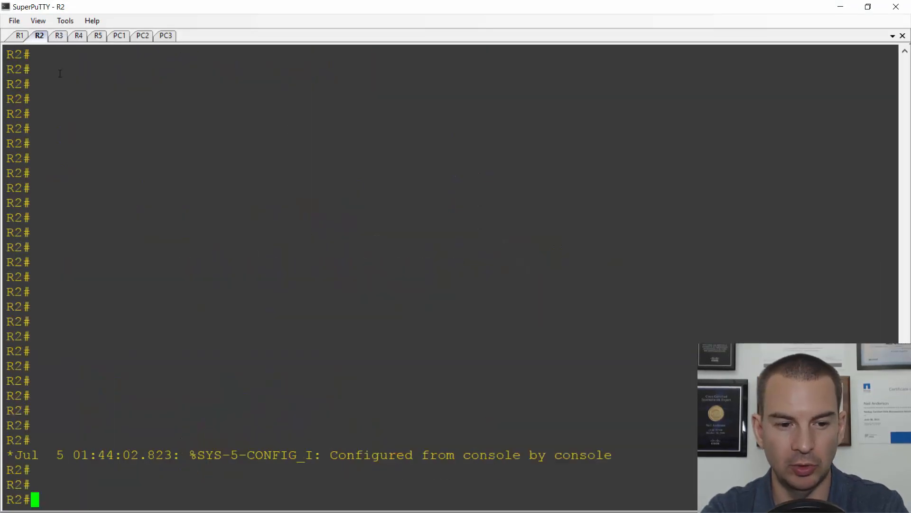
pyautogui.write('confi')
pyautogui.write('g t')
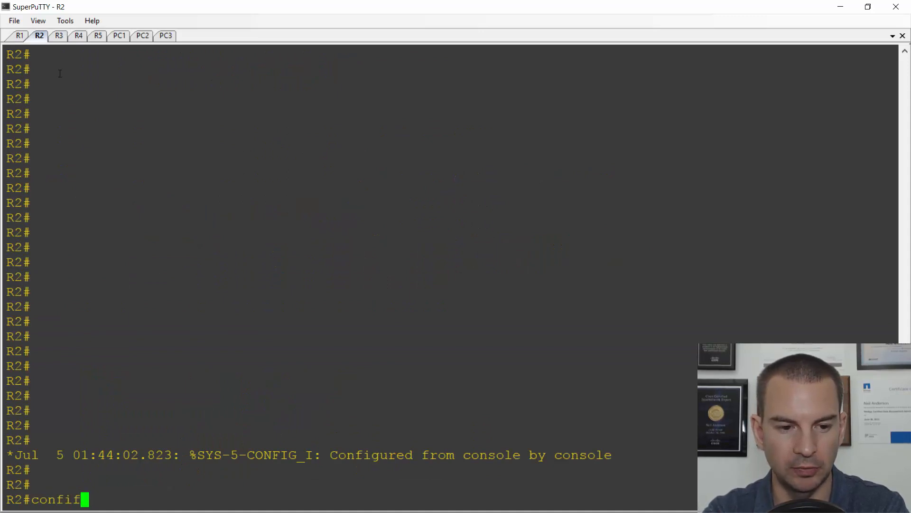
pyautogui.press('Return')
pyautogui.write('ip')
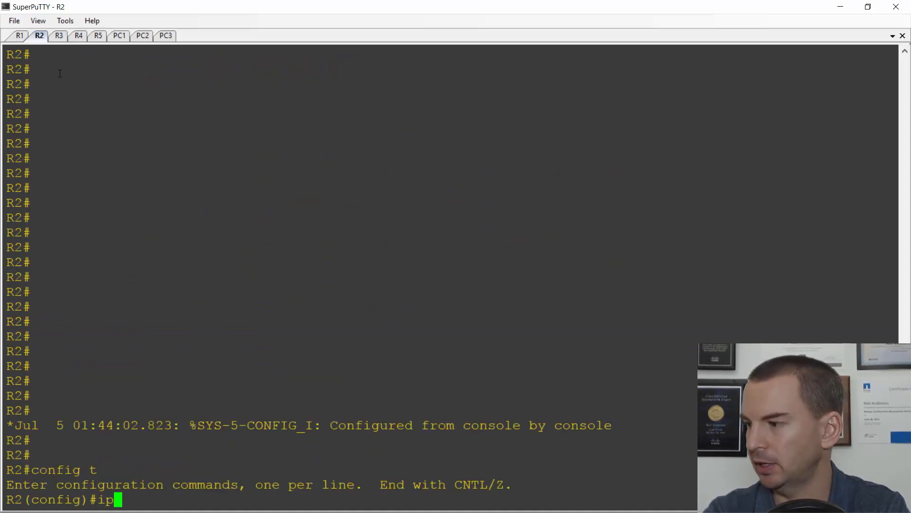
pyautogui.write(' route 0')
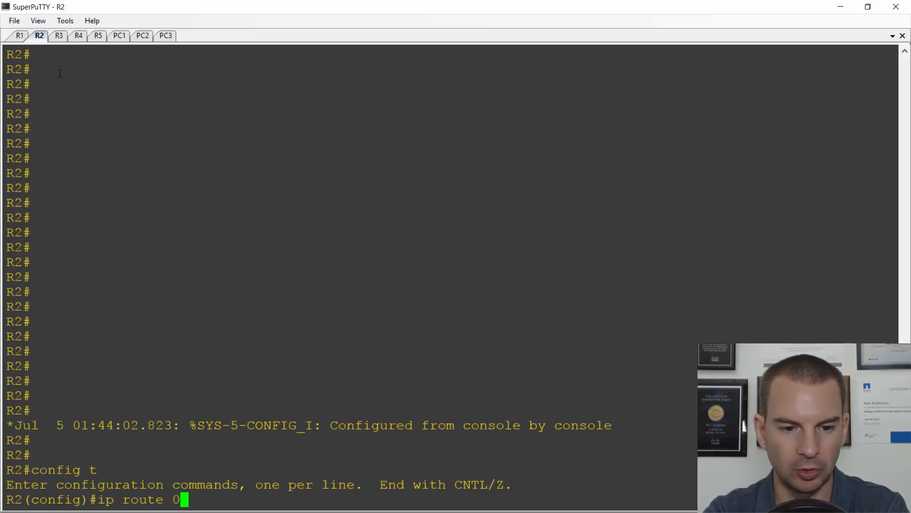
pyautogui.write('.0.0.0 0.0.0.0 ')
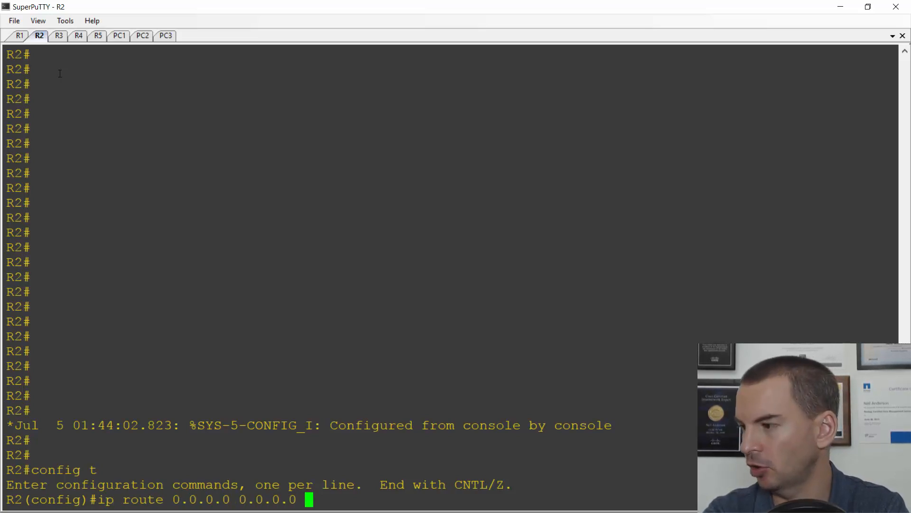
pyautogui.write('10.1')
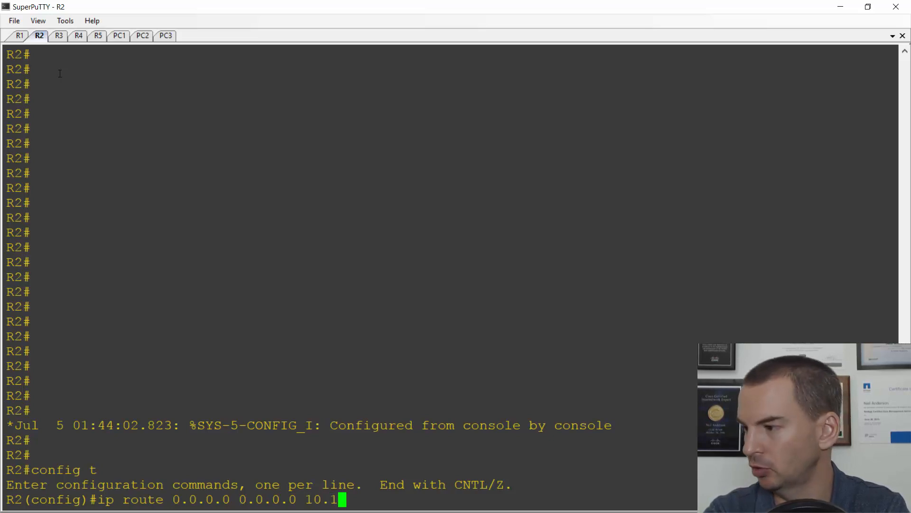
pyautogui.write('.0.1')
pyautogui.press('Return')
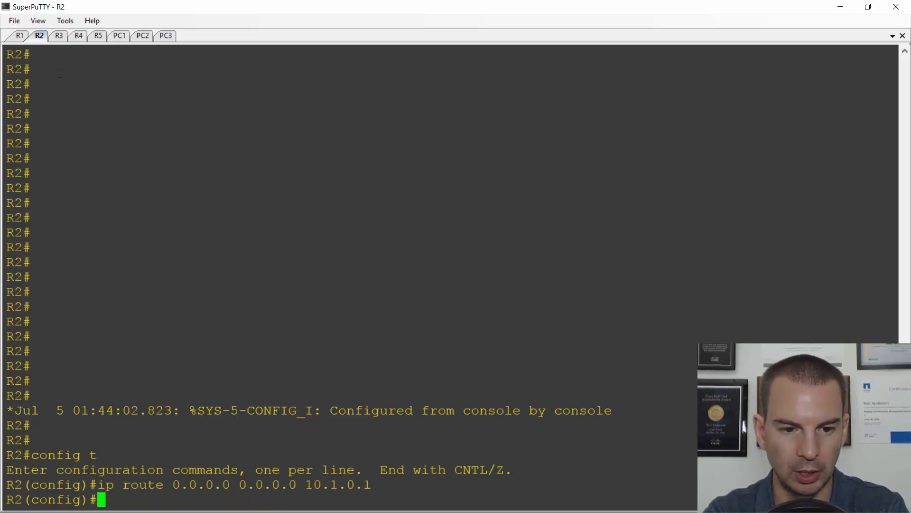
# Display R2's full routing table from configuration mode to check the gateway of last resort and the default route entry.
pyautogui.write('sh ip route')
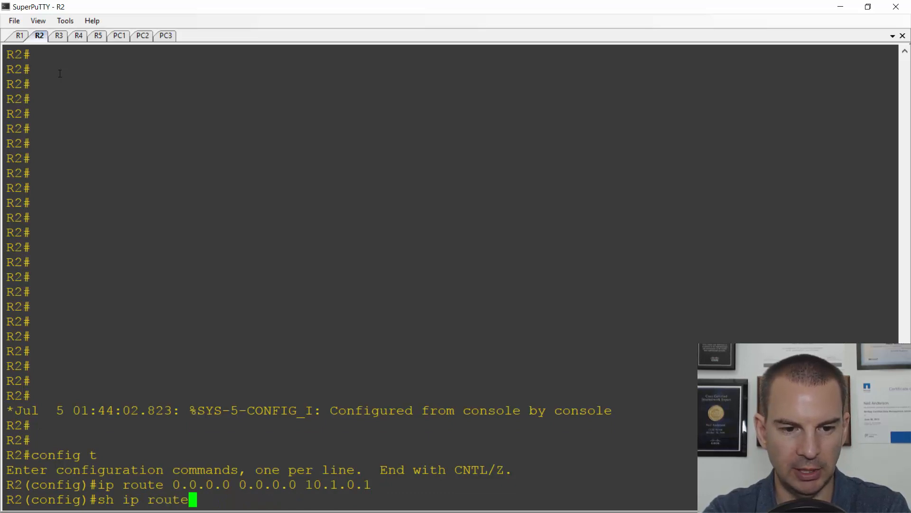
pyautogui.press('Return')
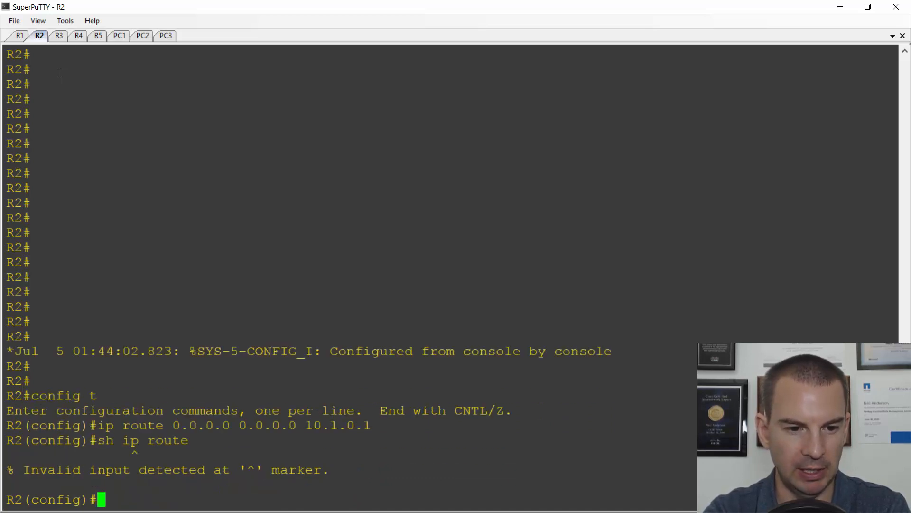
pyautogui.press('Up')
pyautogui.hotkey('ctrl', 'a')
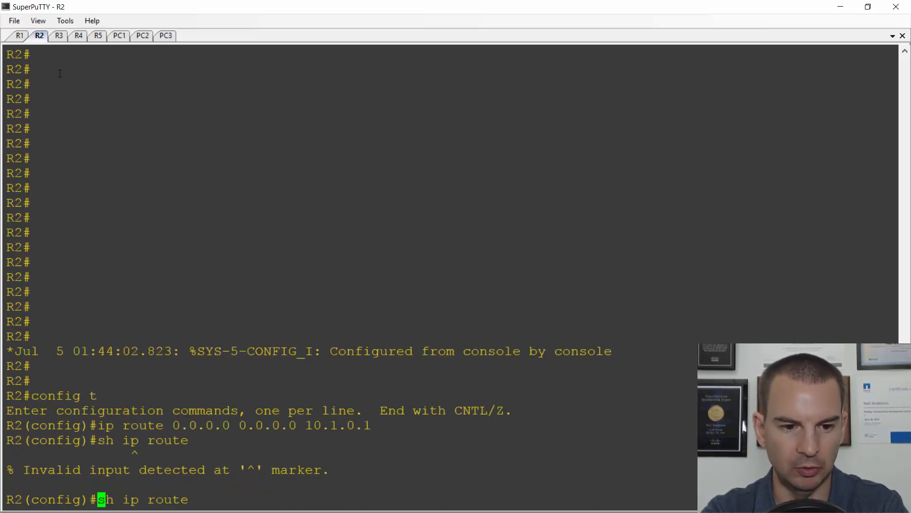
pyautogui.write('do')
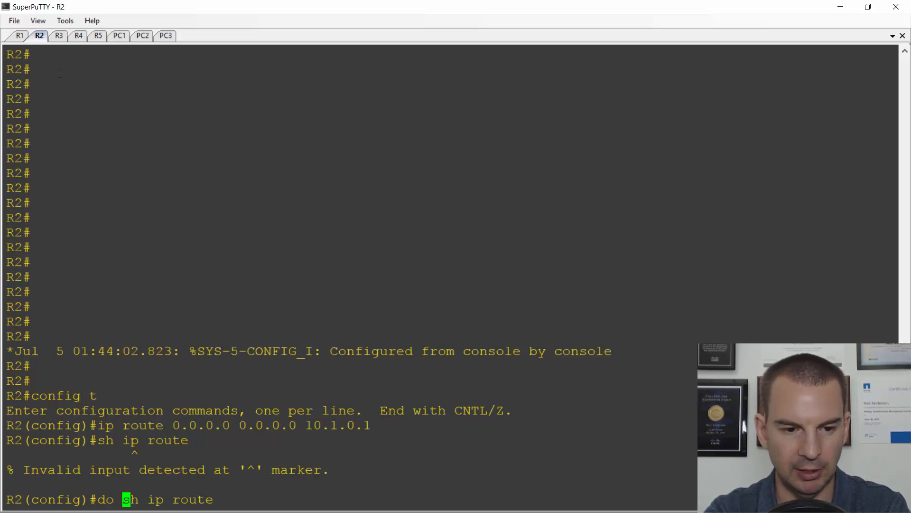
pyautogui.press('Return')
pyautogui.press('space')
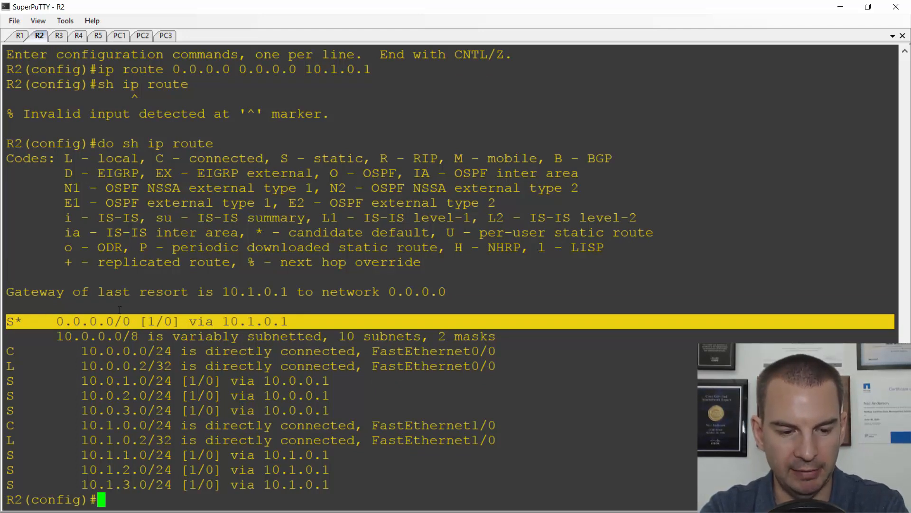
# Consult the lab topology slide, then in R5's configuration mode add a default route, 0.0.0.0 0.0.0.0, with next hop 10.1.3.1.
pyautogui.hotkey('alt', 'Tab')
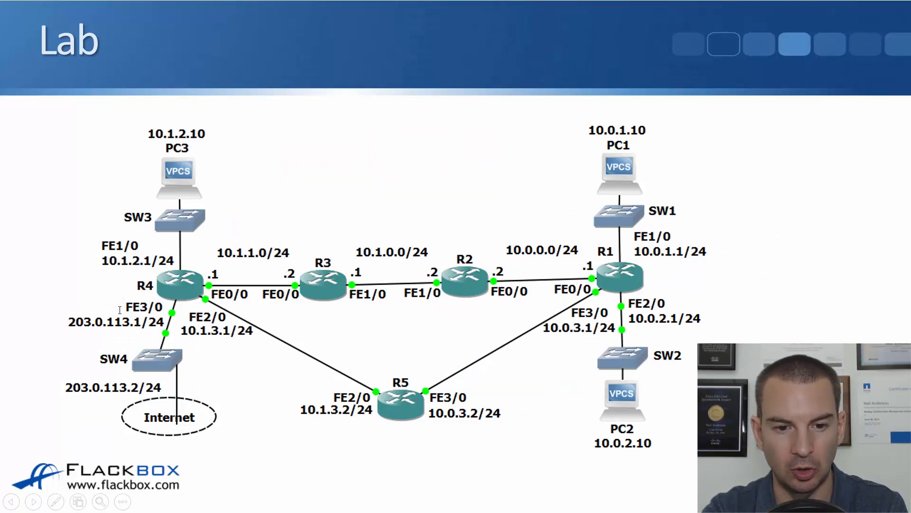
pyautogui.hotkey('alt', 'Tab')
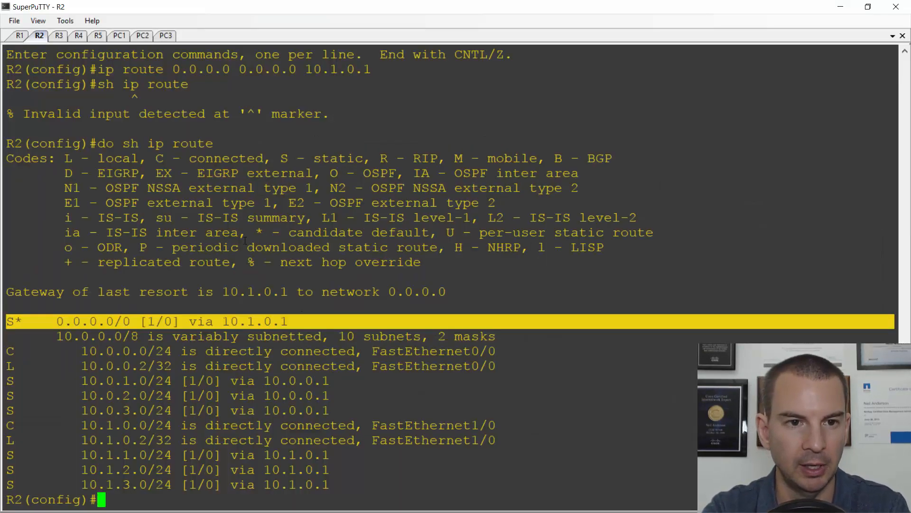
pyautogui.click(98, 35)
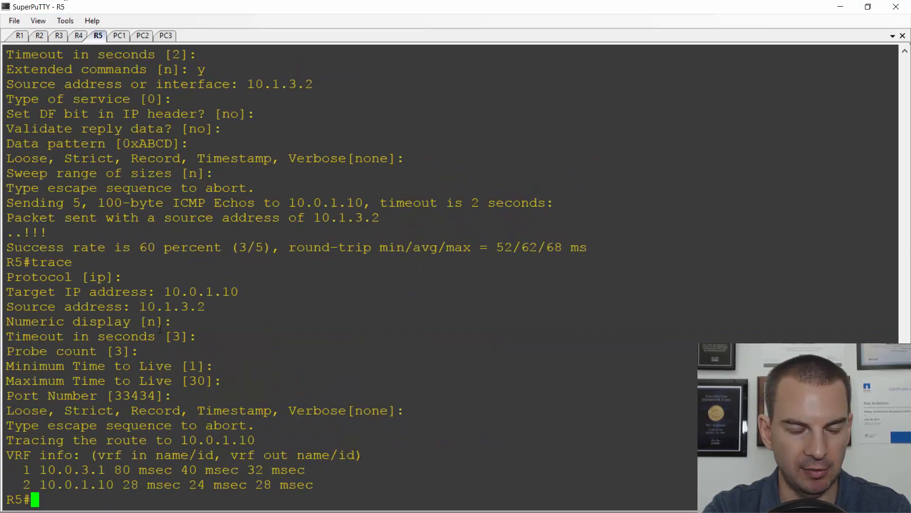
pyautogui.write('config t')
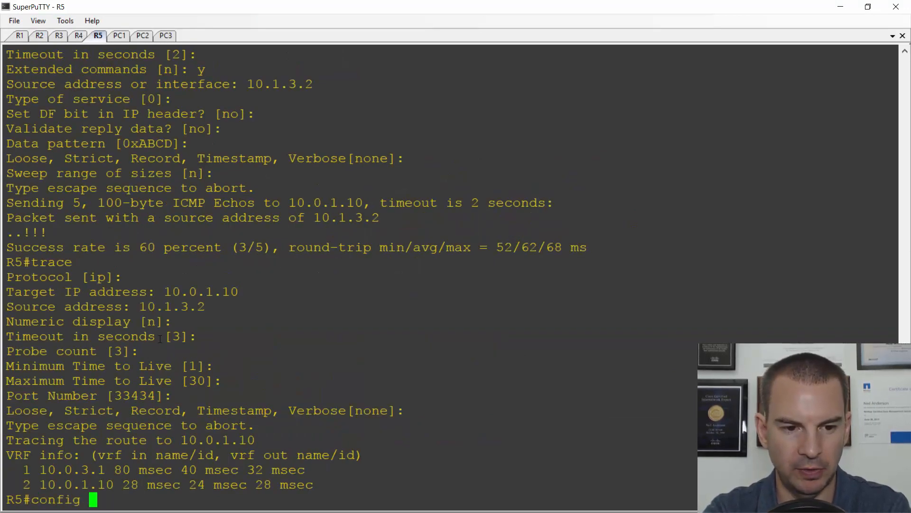
pyautogui.press('Return')
pyautogui.write('ip route ')
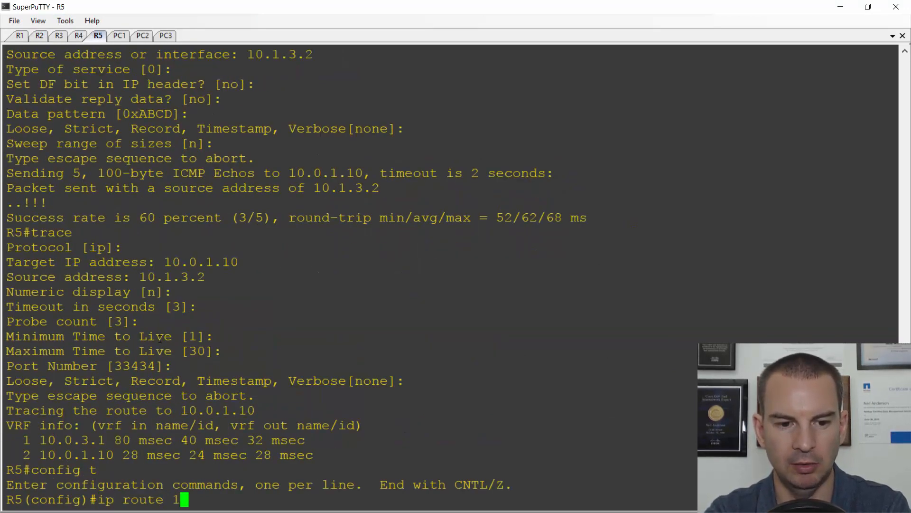
pyautogui.write('0.0.0.0')
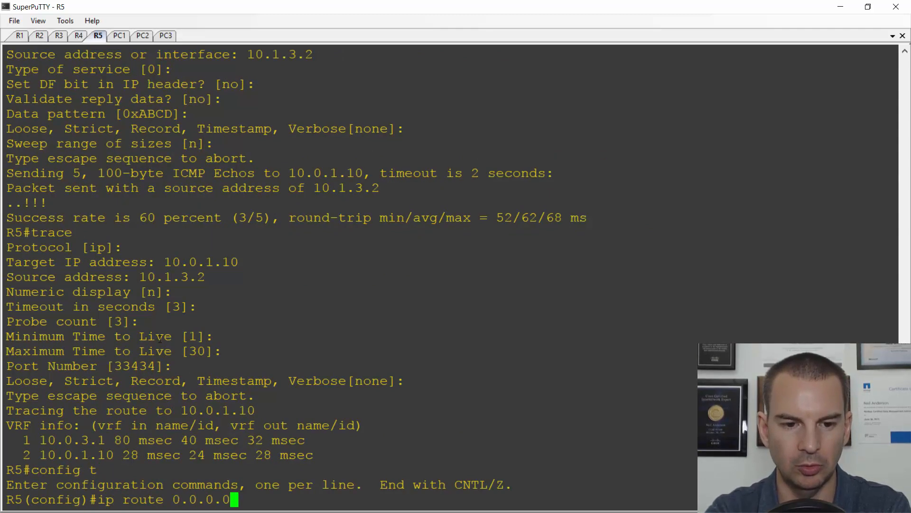
pyautogui.write(' 0.0.0.0 ')
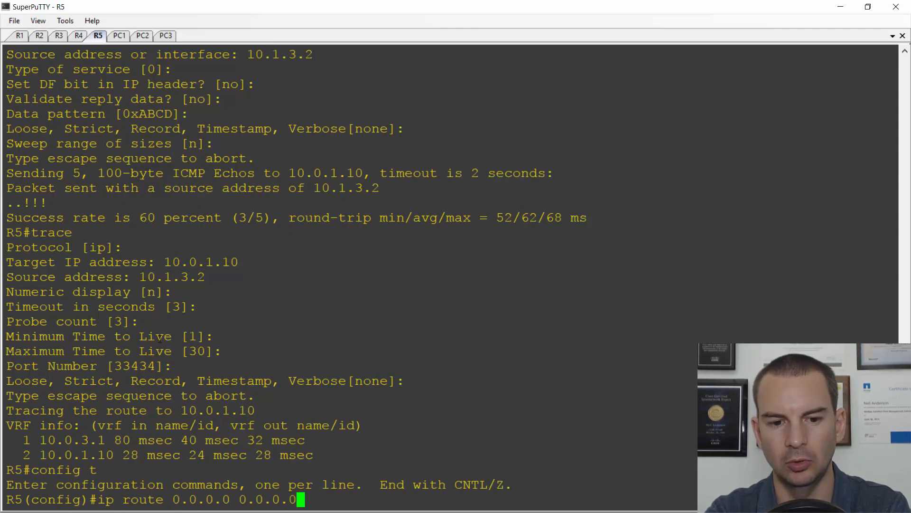
pyautogui.write('10.1.3.1')
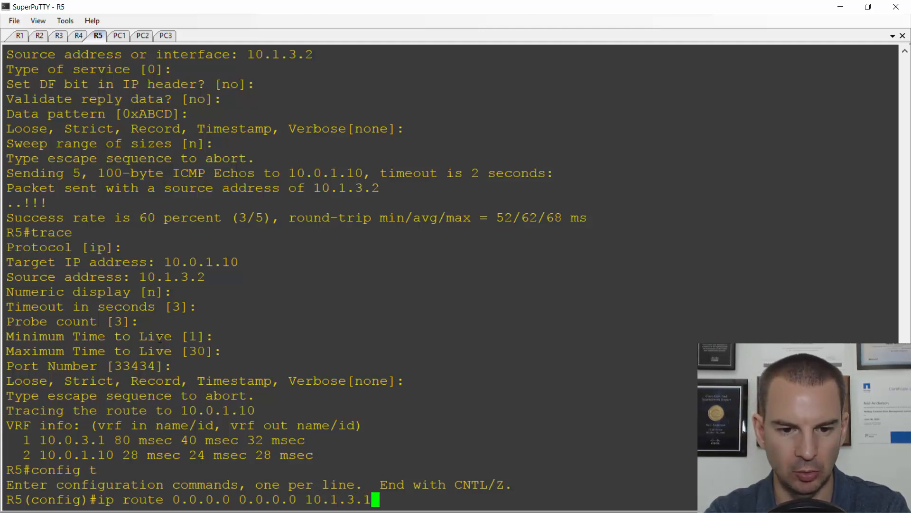
pyautogui.press('Return')
# Display R5's routing table from configuration mode, and switch to the lab topology slide.
pyautogui.write('do sh ip route')
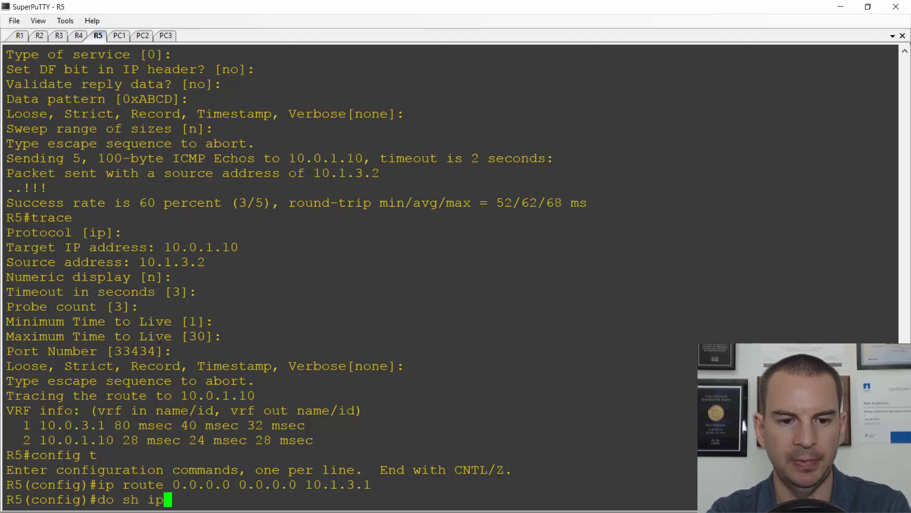
pyautogui.press('Return')
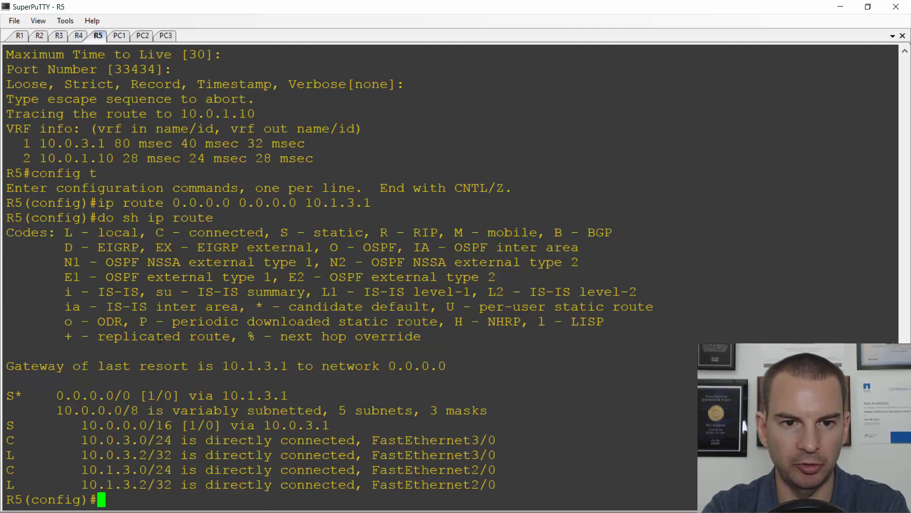
pyautogui.hotkey('ctrl', 'alt', 'Tab')
pyautogui.press('Right')
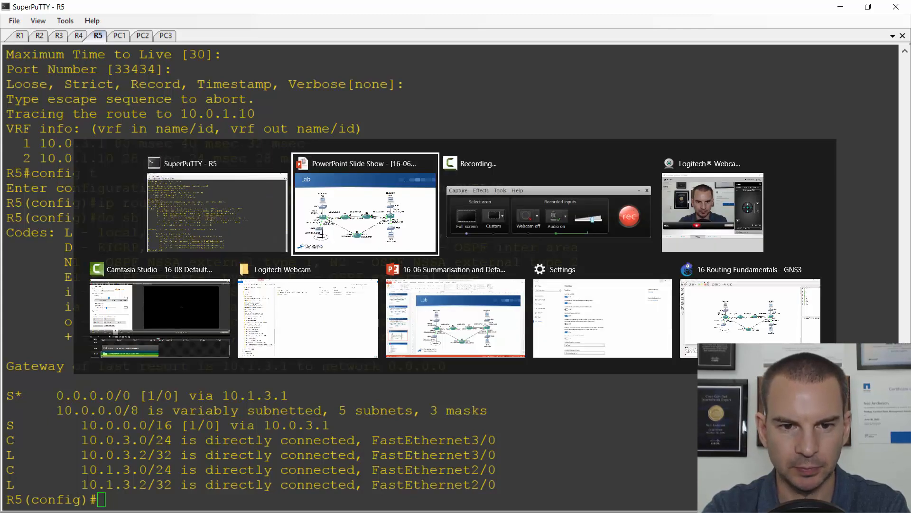
pyautogui.press('Return')
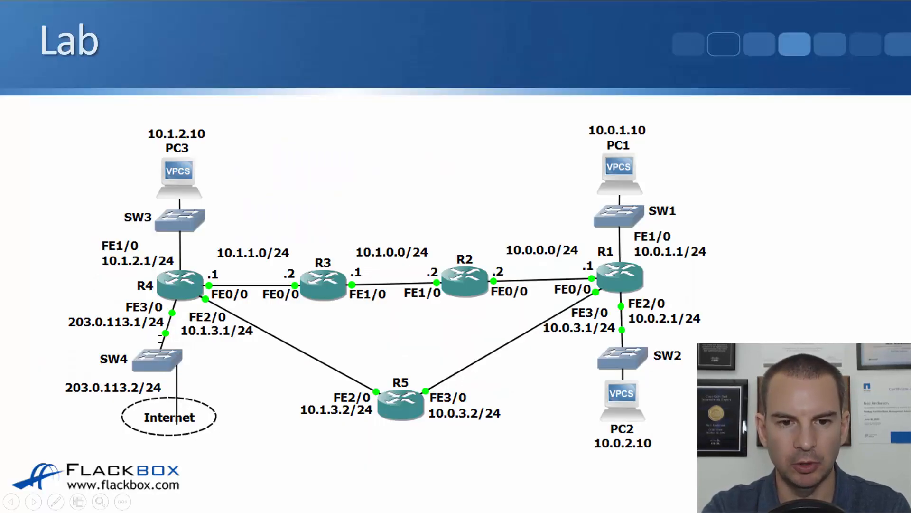
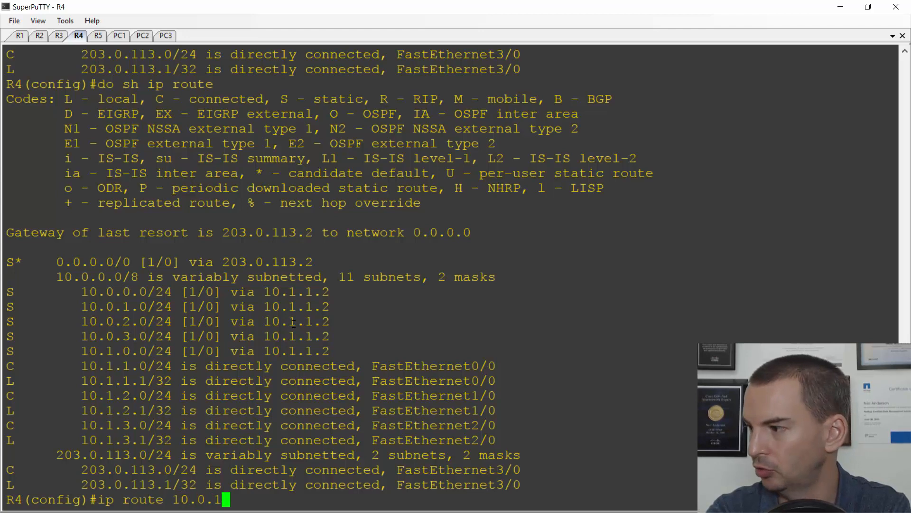
# Add a static route on R4 to network 10.0.1.0 with mask 255.255.255.0 and next hop 10.1.3.2.
pyautogui.write('.0 255')
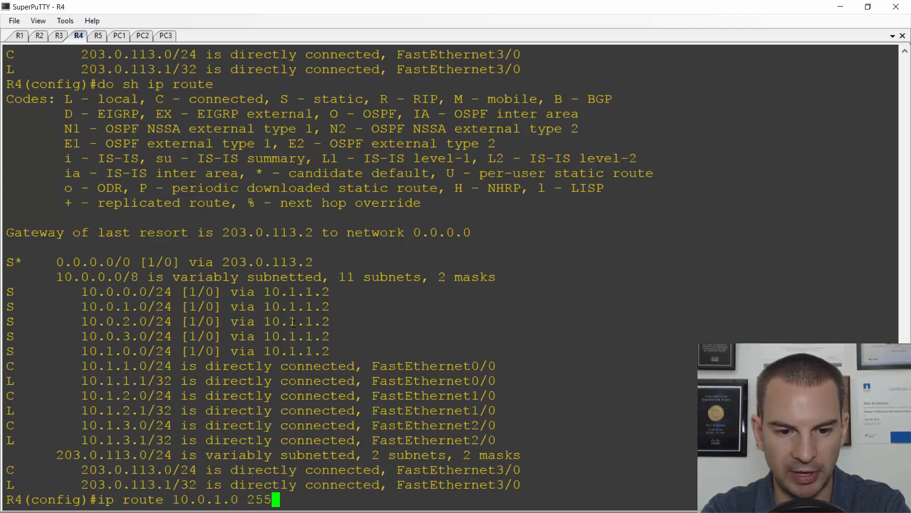
pyautogui.write('.255.255.0 ')
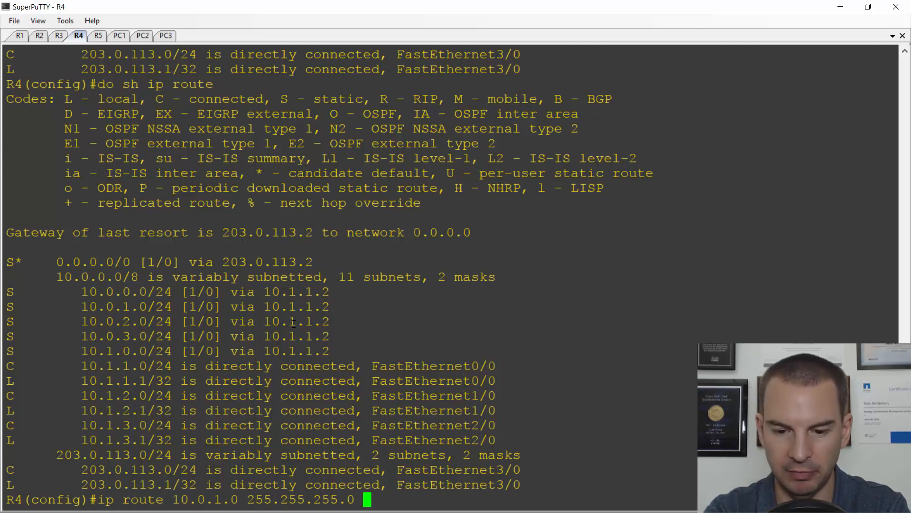
pyautogui.write('10.1.3.')
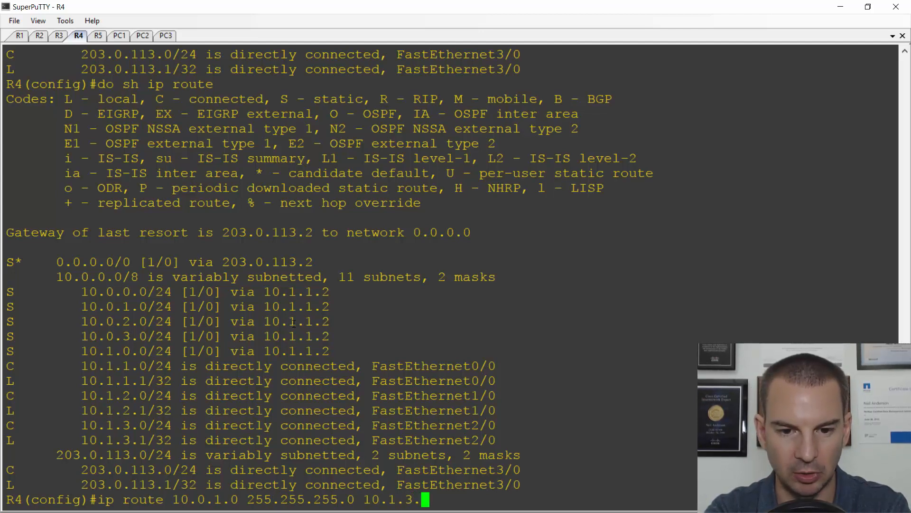
pyautogui.write('2')
pyautogui.press('Return')
# Reuse the previous route command on R4 to add a static route to 10.0.2.0 255.255.255.0 with next hop 10.1.3.2.
pyautogui.press('Up')
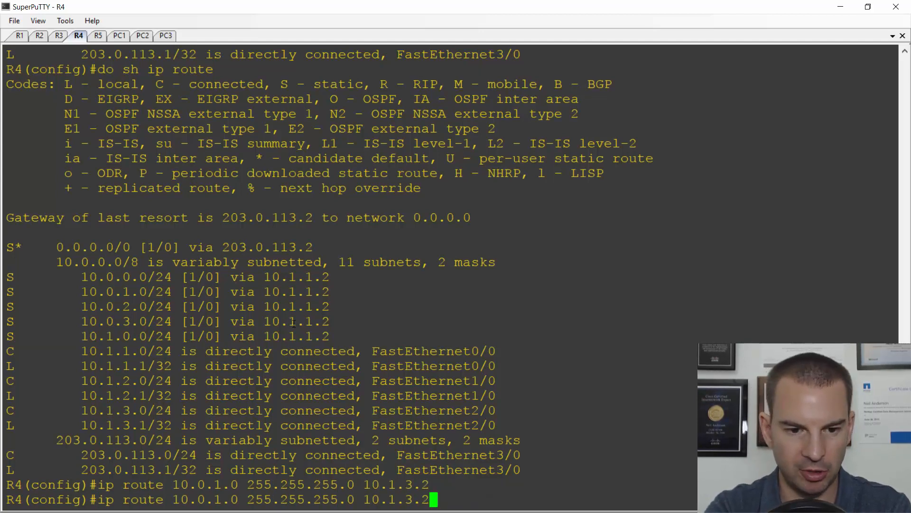
pyautogui.press('Left')
pyautogui.press('Left')
pyautogui.press('Left')
pyautogui.press('Left')
pyautogui.press('Left')
pyautogui.press('Left')
pyautogui.press('Left')
pyautogui.press('Left')
pyautogui.press('Left')
pyautogui.press('Left')
pyautogui.press('Left')
pyautogui.press('Left')
pyautogui.press('Left')
pyautogui.press('Left')
pyautogui.press('Left')
pyautogui.press('Left')
pyautogui.press('Left')
pyautogui.press('Left')
pyautogui.press('Left')
pyautogui.press('Left')
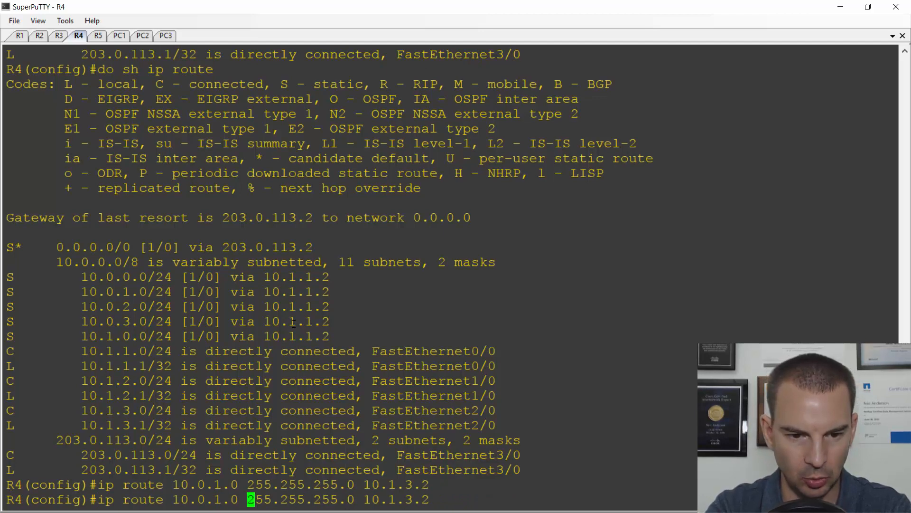
pyautogui.press('BackSpace')
pyautogui.write('2')
pyautogui.press('Return')
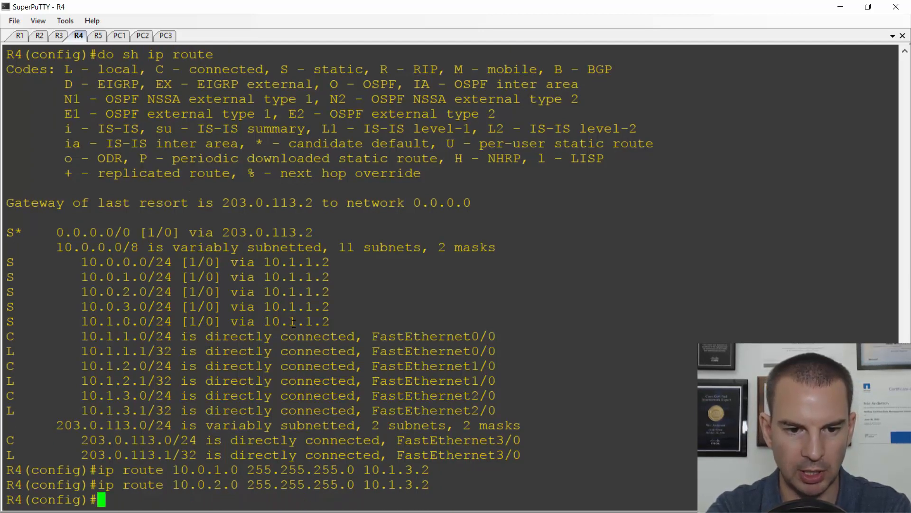
# Display R4's full routing table to check the next hops for networks 10.0.1.0/24 and 10.0.2.0/24.
pyautogui.write('do sh')
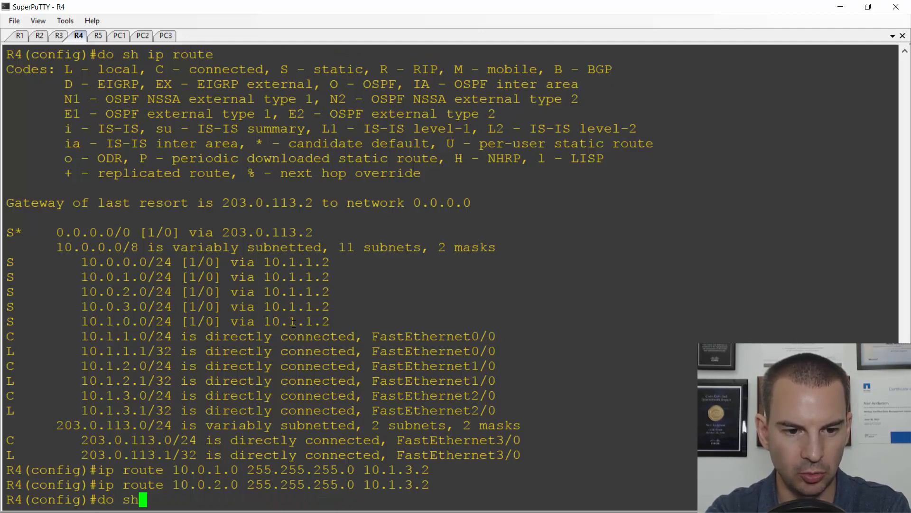
pyautogui.write('o ip route')
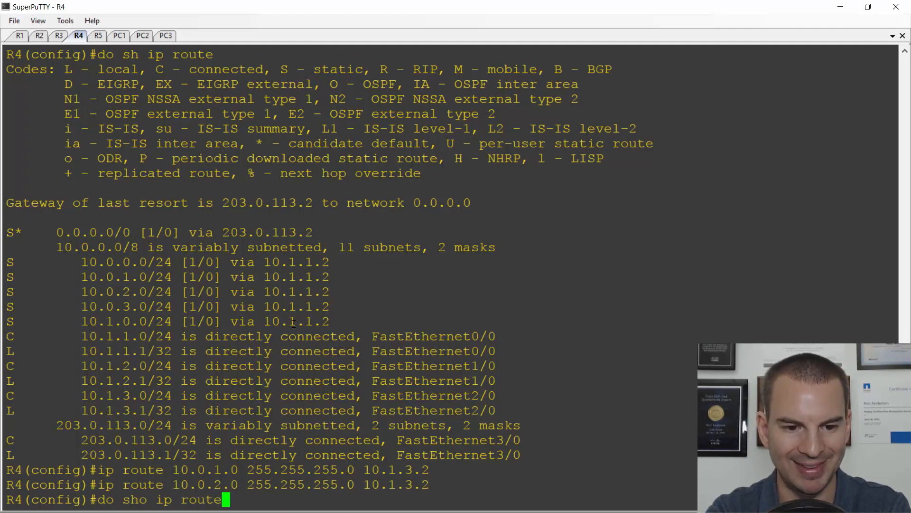
pyautogui.press('Return')
pyautogui.press('space')
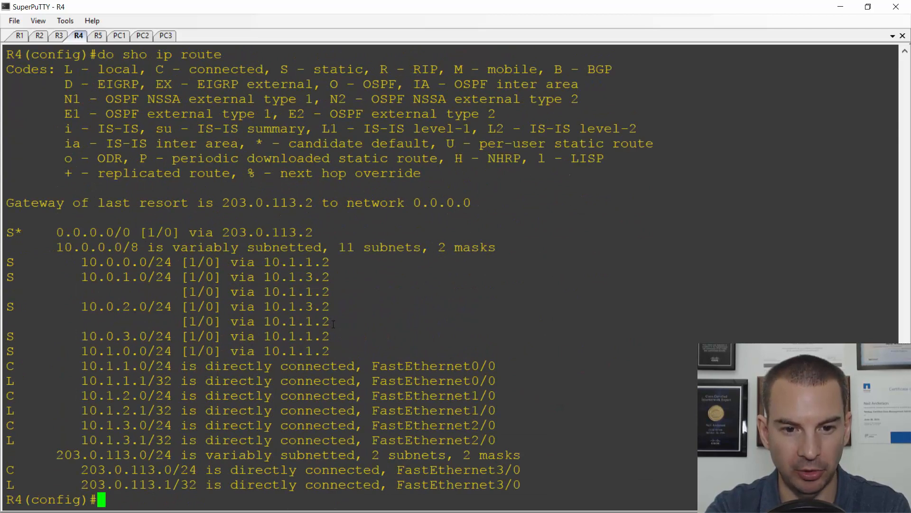
# Highlight R4's static routes for 10.0.1.0/24 and 10.0.2.0/24, compare them with the lab topology slide, and return to the R4 console.
pyautogui.moveTo(333, 324); pyautogui.dragTo(10, 279)
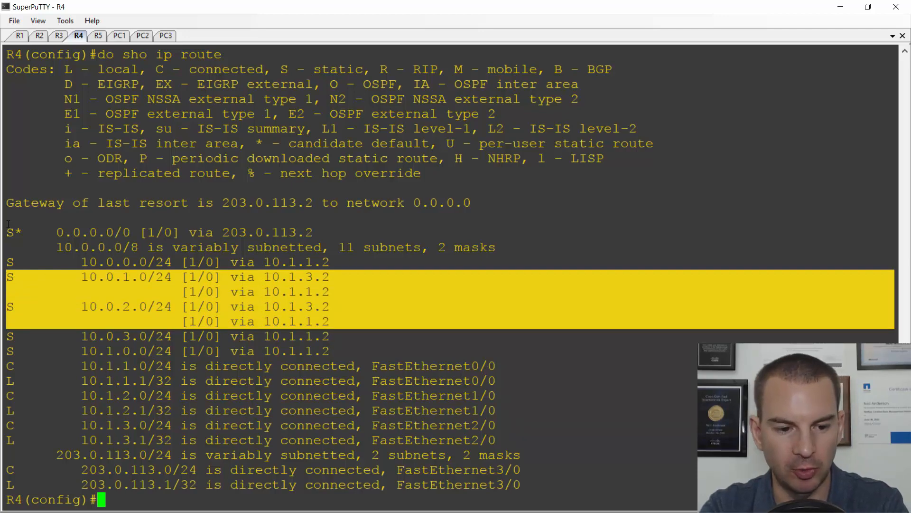
pyautogui.hotkey('alt', 'Tab')
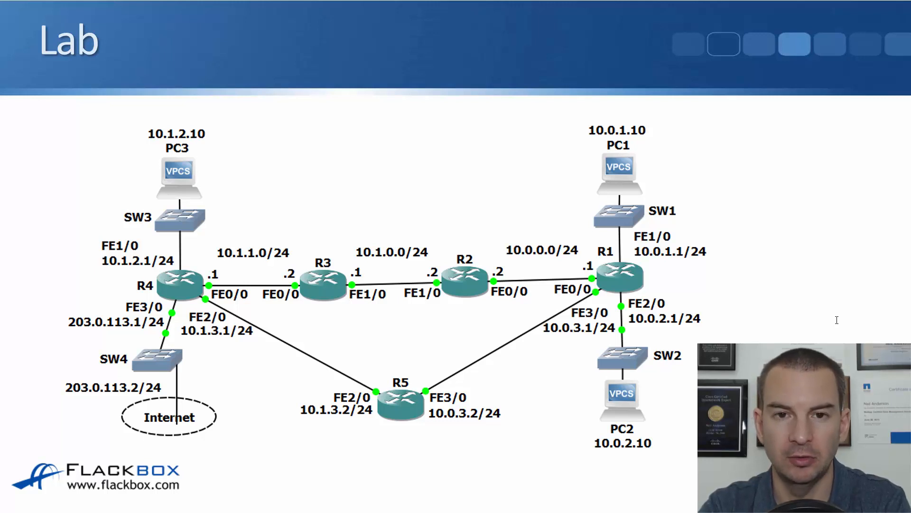
pyautogui.hotkey('alt', 'Tab')
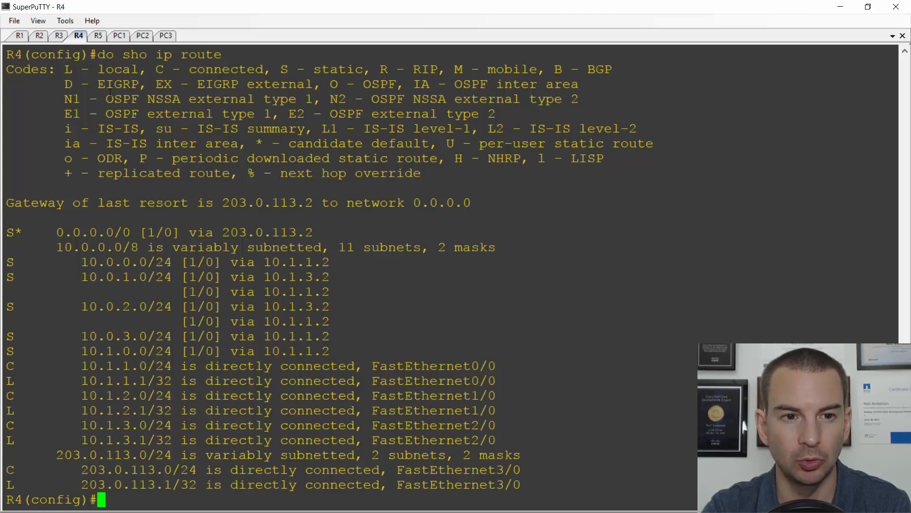
# Trace the path from PC1 to 50.50.50.50, and stop the trace once the router hops are listed.
pyautogui.click(119, 38)
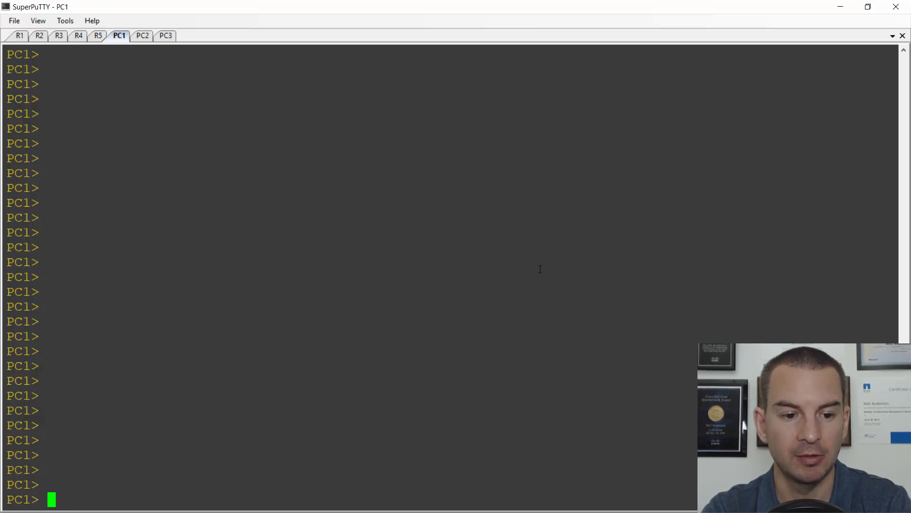
pyautogui.write('trace ')
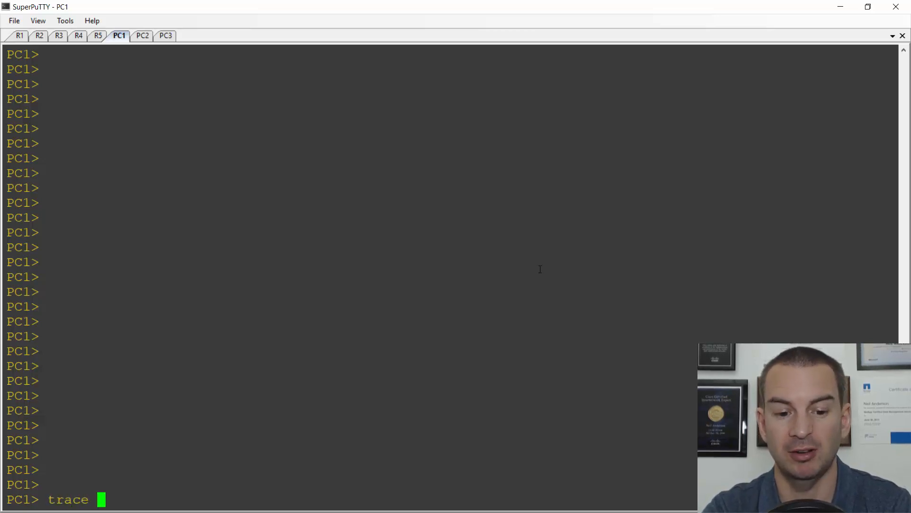
pyautogui.write('50.50.50.50')
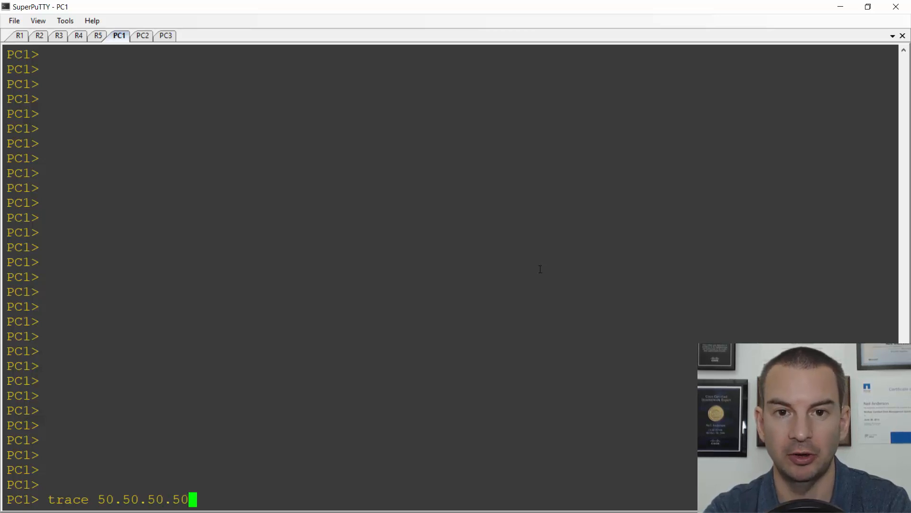
pyautogui.press('Return')
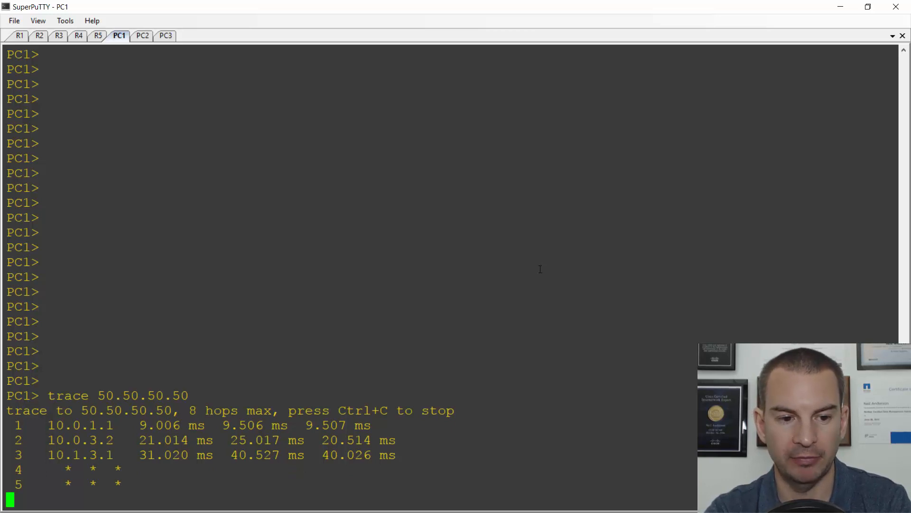
pyautogui.hotkey('ctrl', 'c')
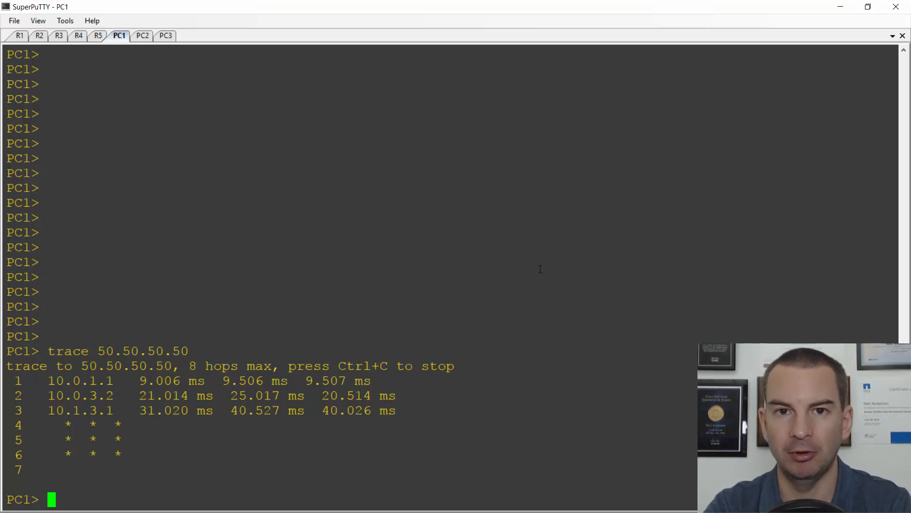
# Repeat PC1's trace to 50.50.50.50 two more times to compare the paths, stopping each one after the router hops.
pyautogui.press('Up')
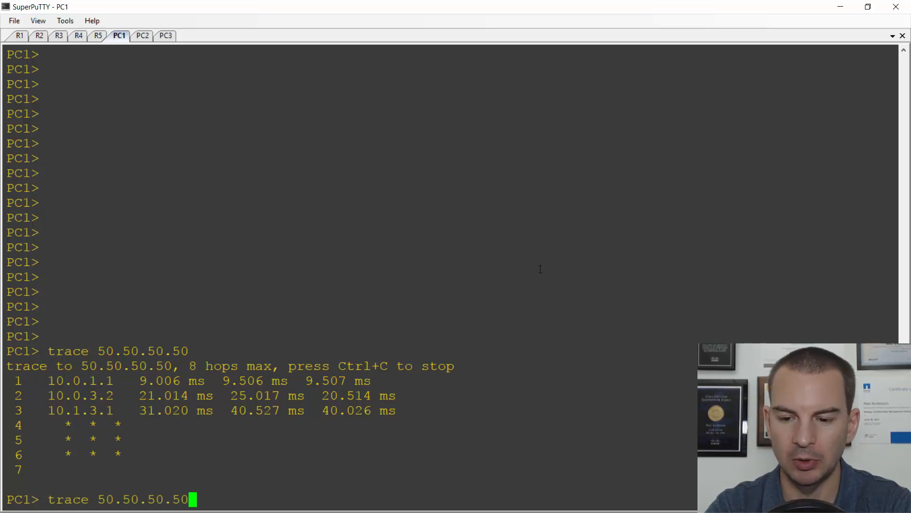
pyautogui.press('Return')
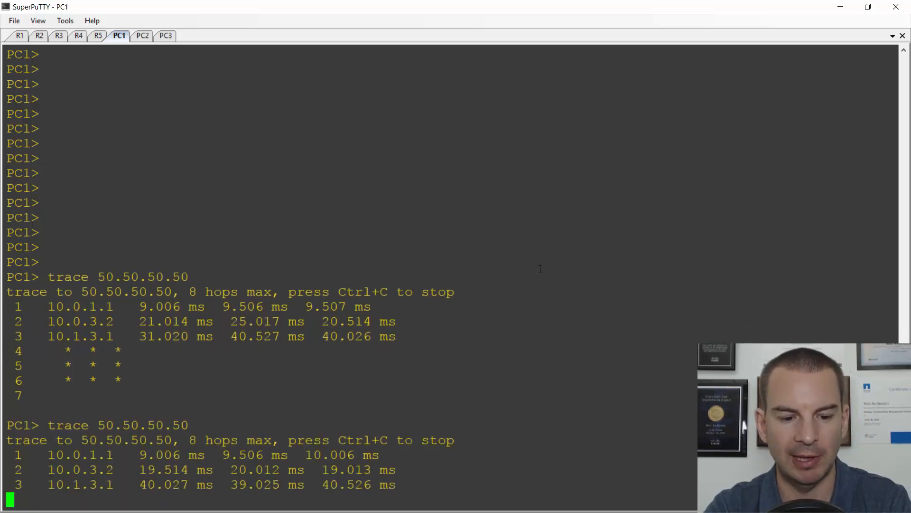
pyautogui.hotkey('ctrl', 'c')
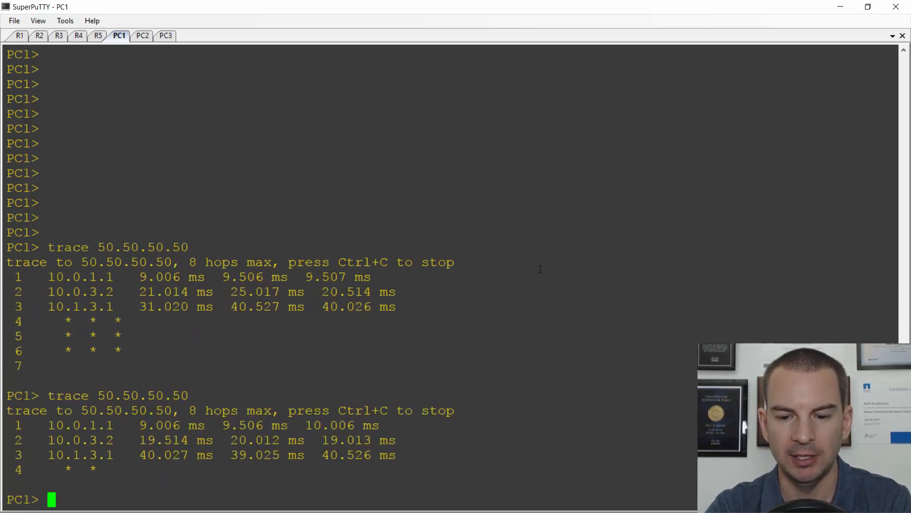
pyautogui.press('Up')
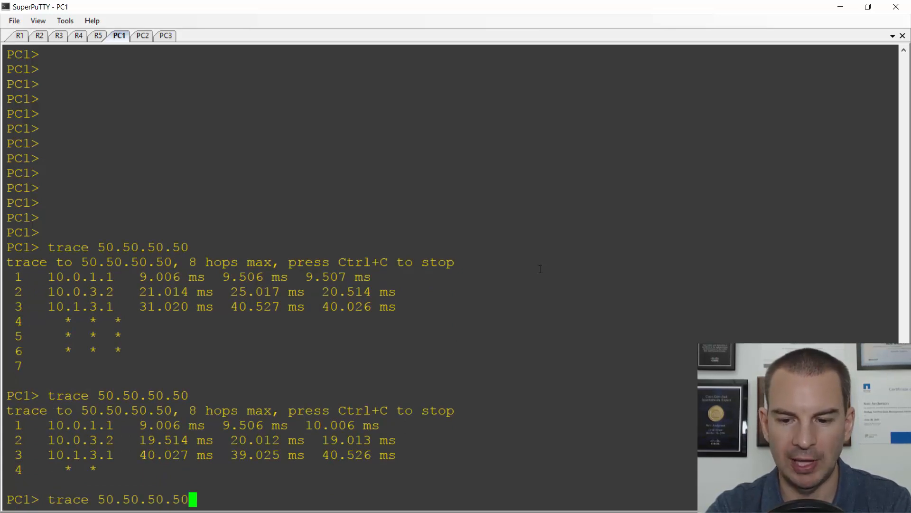
pyautogui.press('Return')
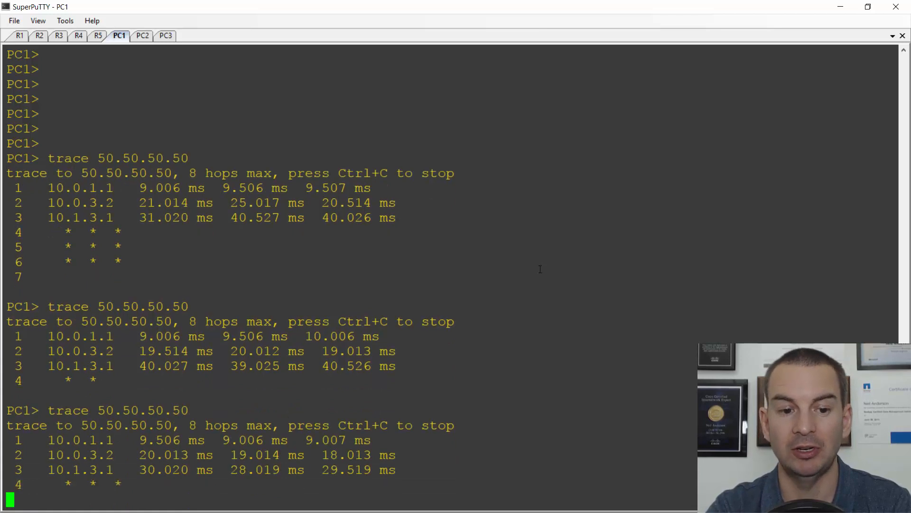
pyautogui.hotkey('ctrl', 'c')
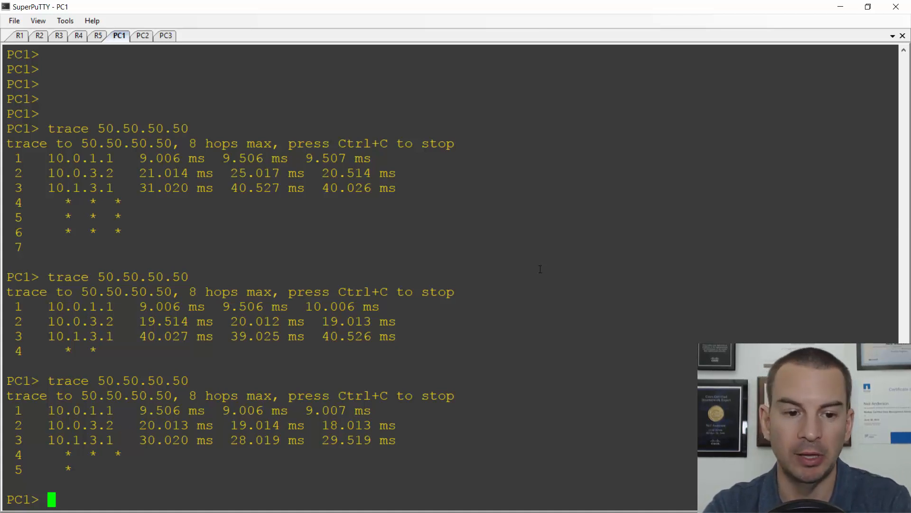
# Trace the path from PC1 to 50.50.50.51, stop the trace, and highlight the second hop's address.
pyautogui.press('Up')
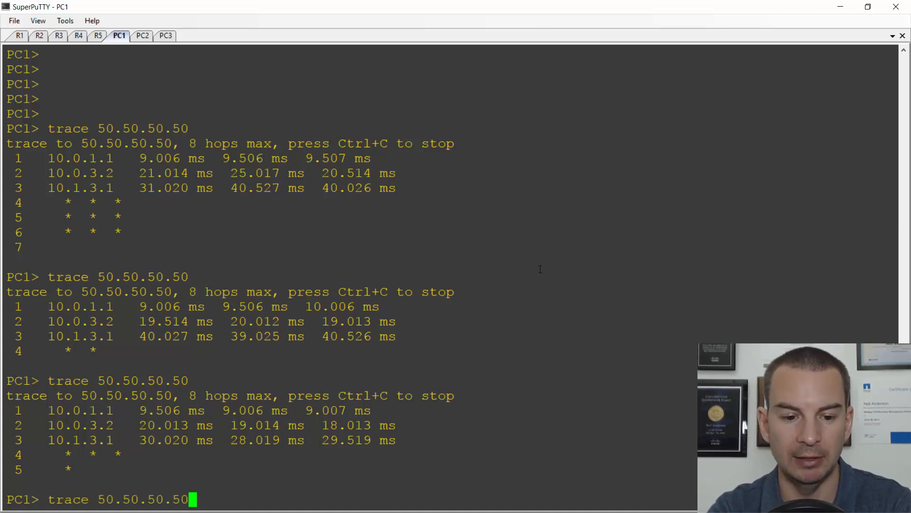
pyautogui.press('BackSpace')
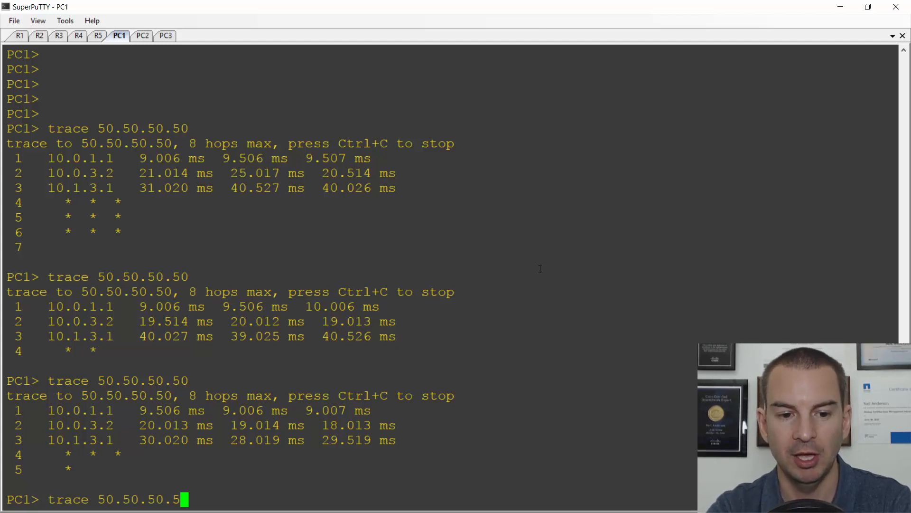
pyautogui.write('1')
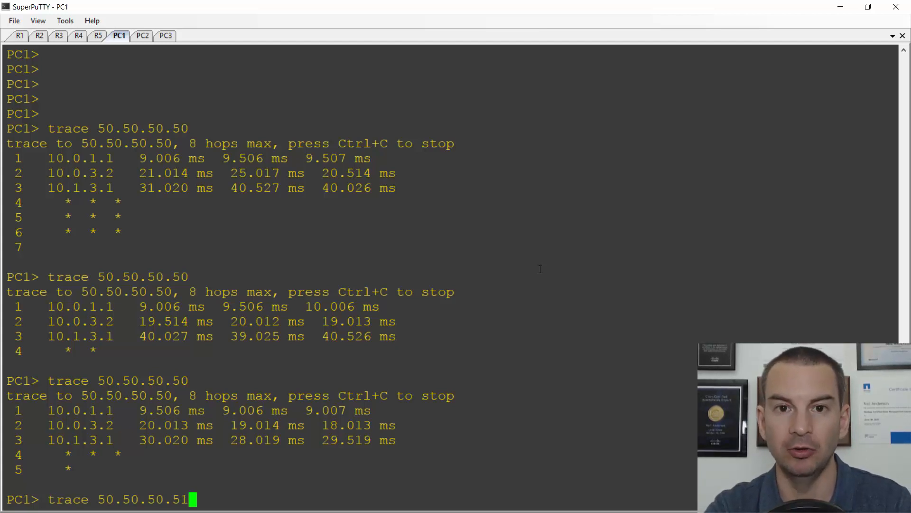
pyautogui.press('Return')
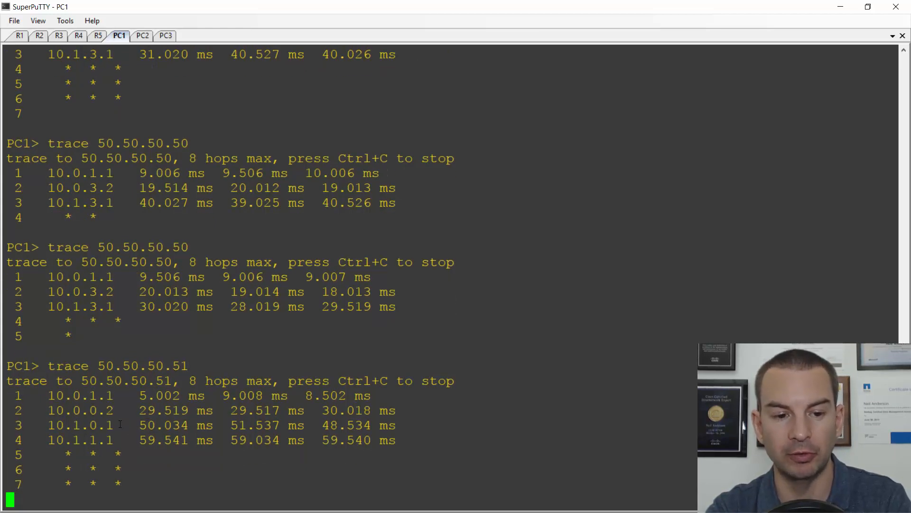
pyautogui.hotkey('ctrl', 'c')
pyautogui.moveTo(117, 380); pyautogui.dragTo(47, 380)
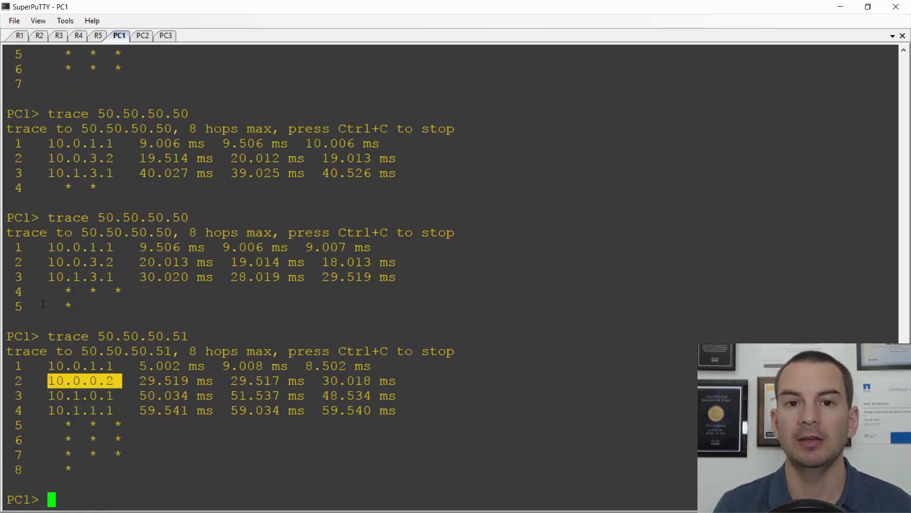